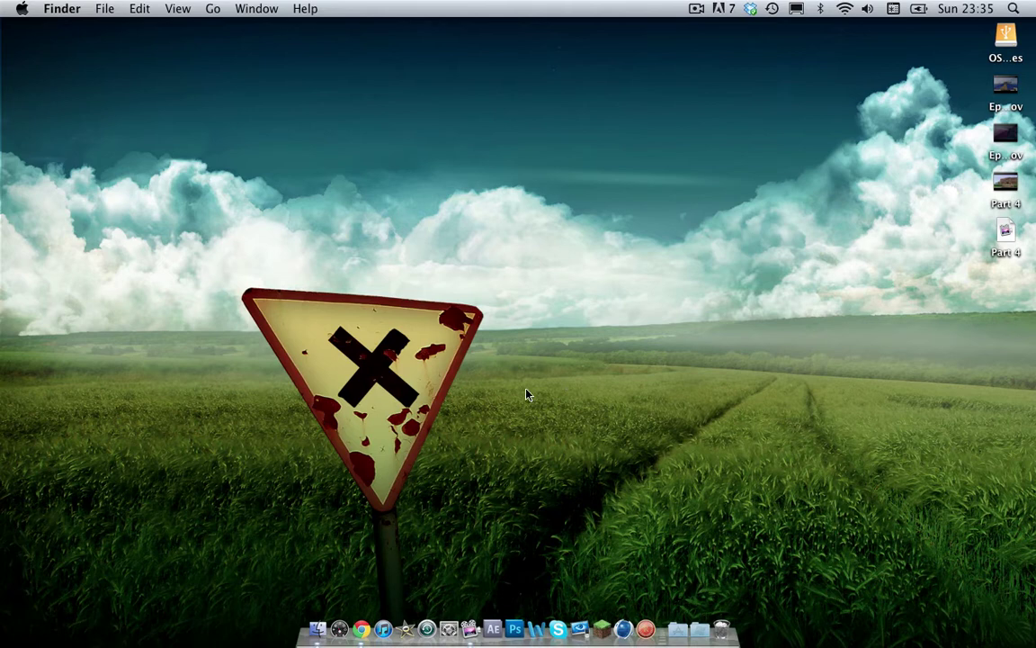
# - Switch to Chrome and find the Download for 1.6.5/1.6.6 entry in the Dynamic Lights forum thread
pyautogui.click(364, 637)
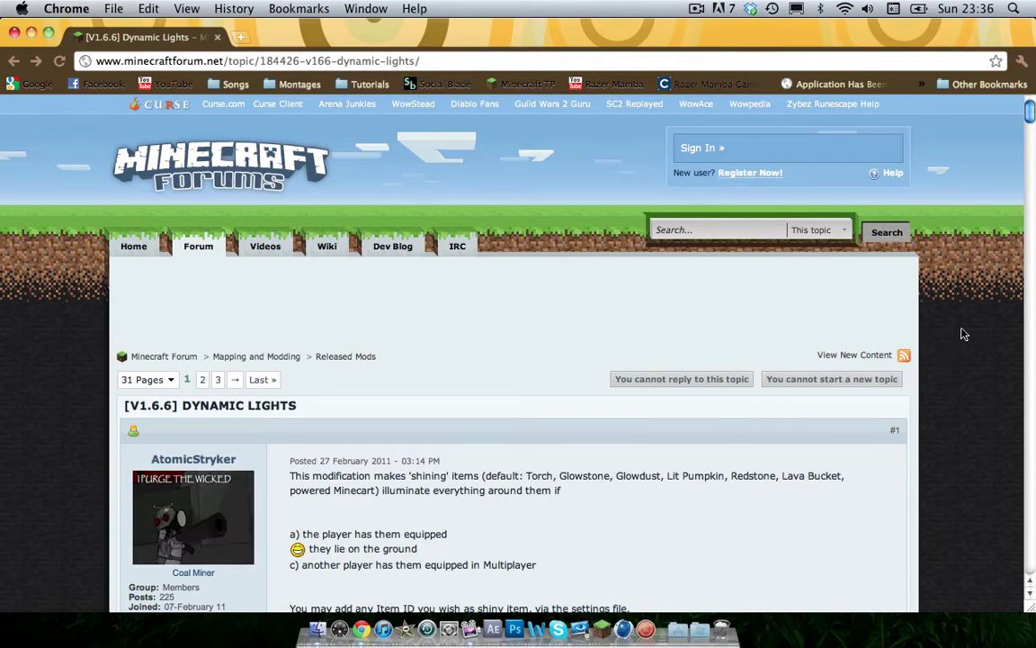
pyautogui.scroll(-5, 962, 333)
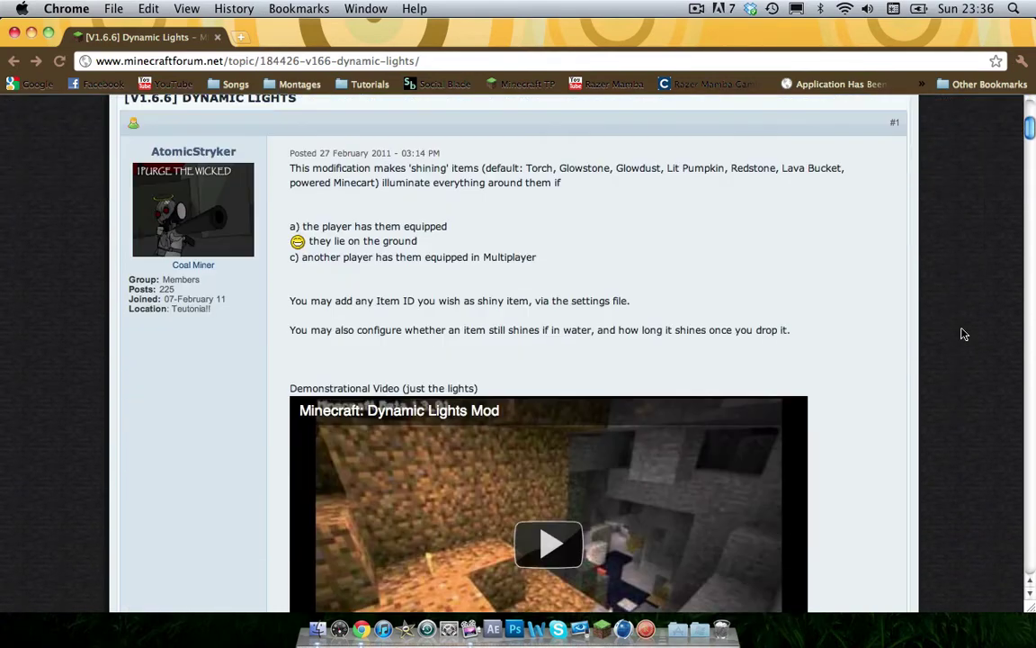
pyautogui.scroll(-20, 962, 334)
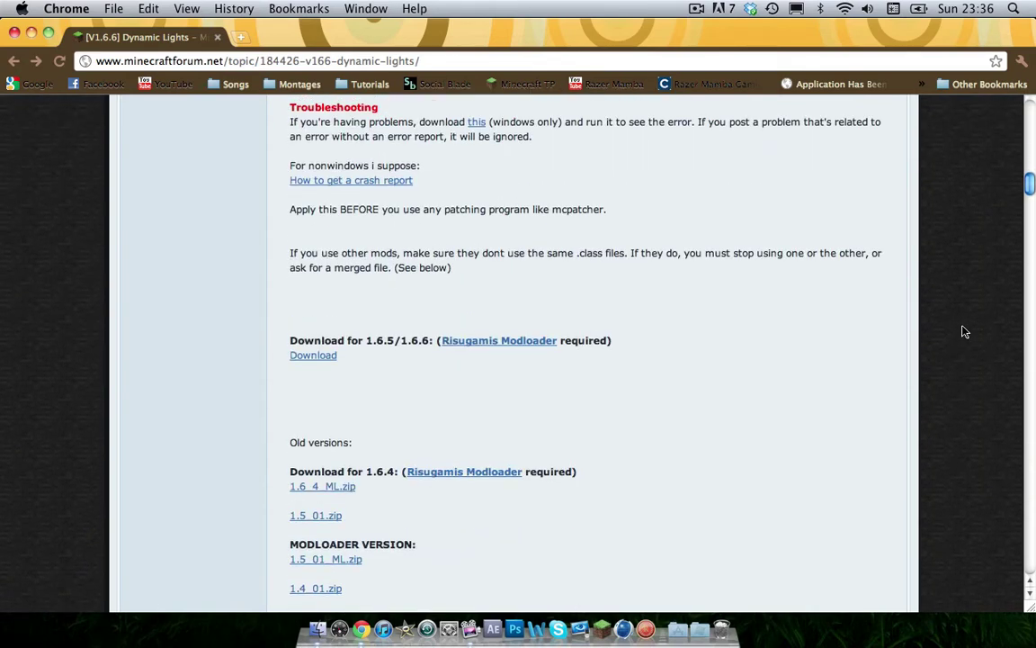
pyautogui.scroll(-1, 965, 331)
pyautogui.moveTo(339, 303); pyautogui.dragTo(297, 290)
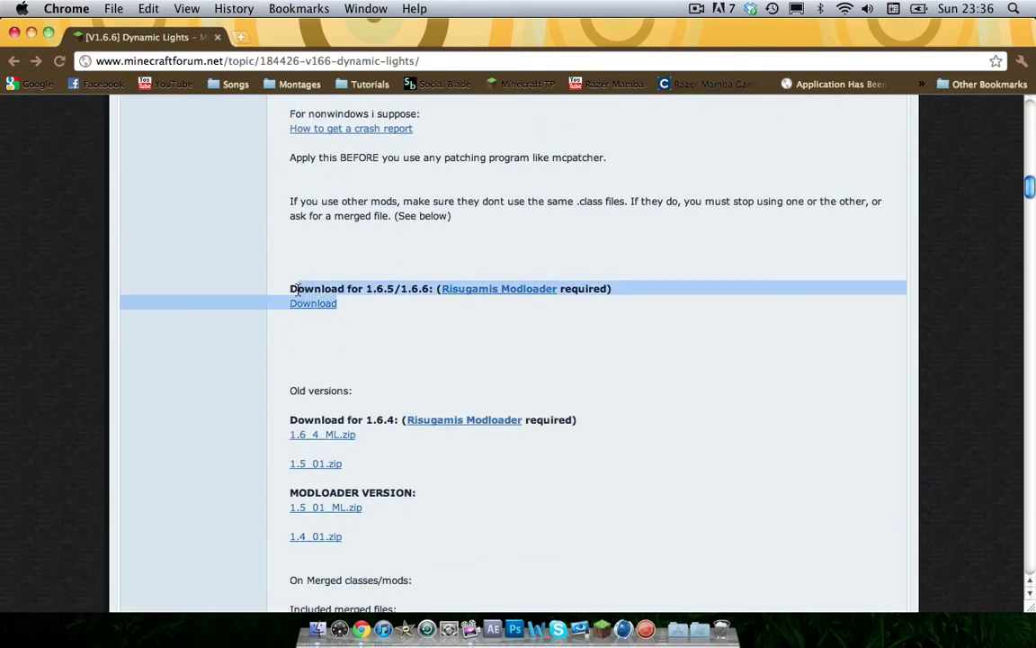
pyautogui.click(388, 291)
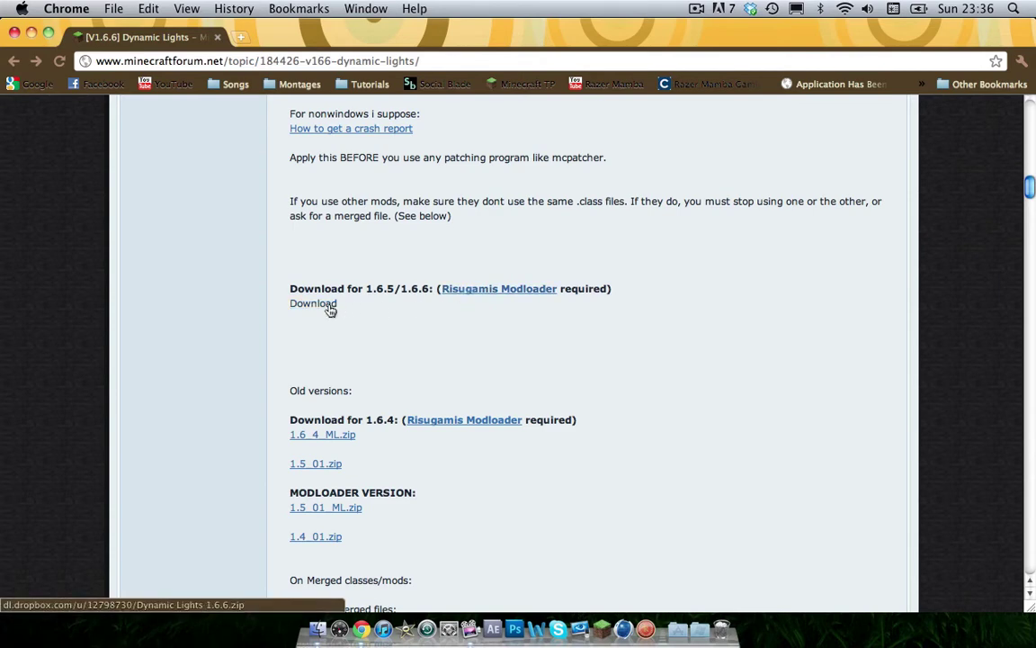
# - Open the linked Risugamis Modloader thread and examine the ModLoader Beta 1.6.6 section with its download links
pyautogui.click(495, 293)
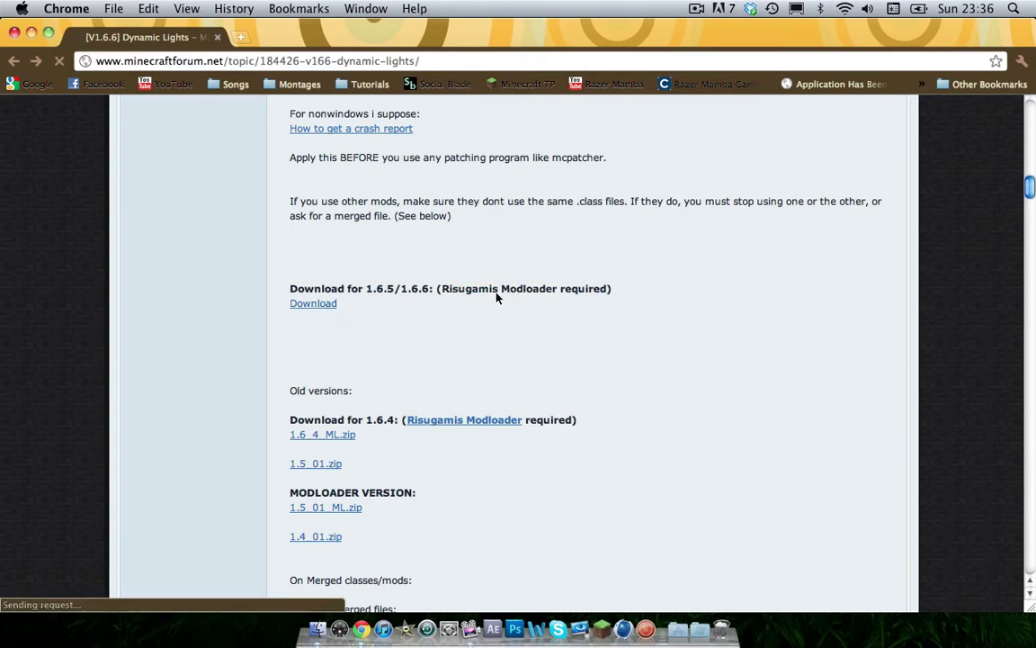
pyautogui.scroll(-10, 970, 319)
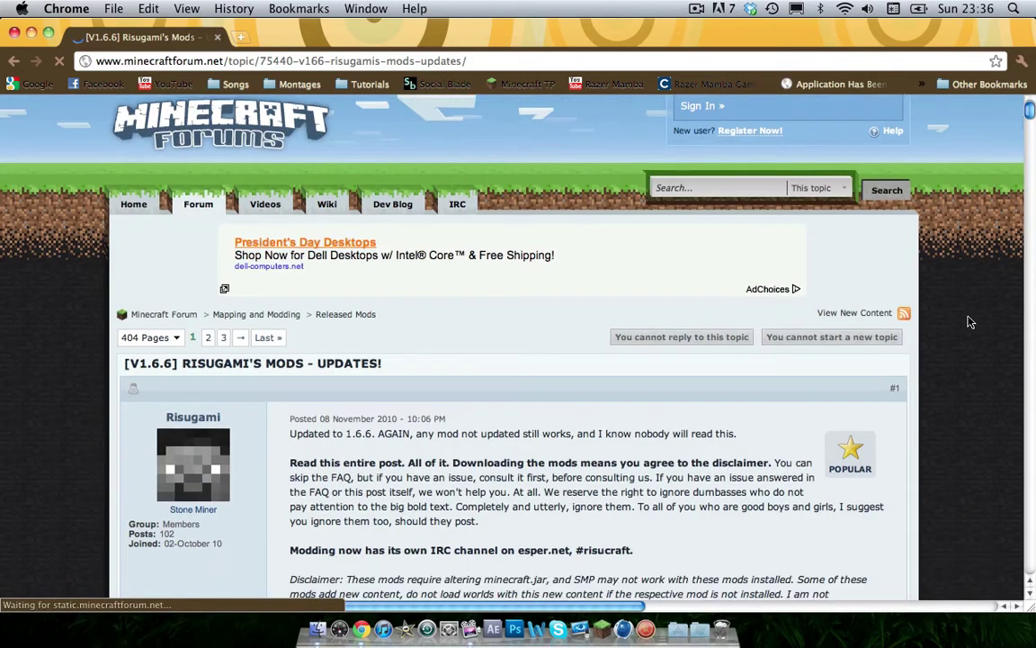
pyautogui.scroll(-15, 970, 309)
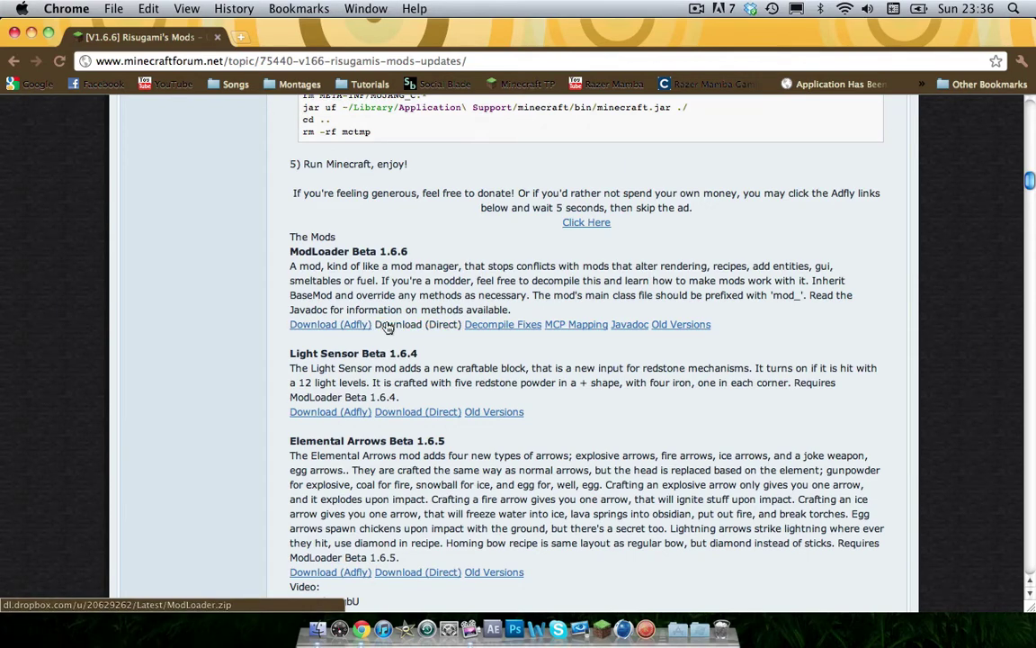
pyautogui.moveTo(284, 249); pyautogui.dragTo(286, 261)
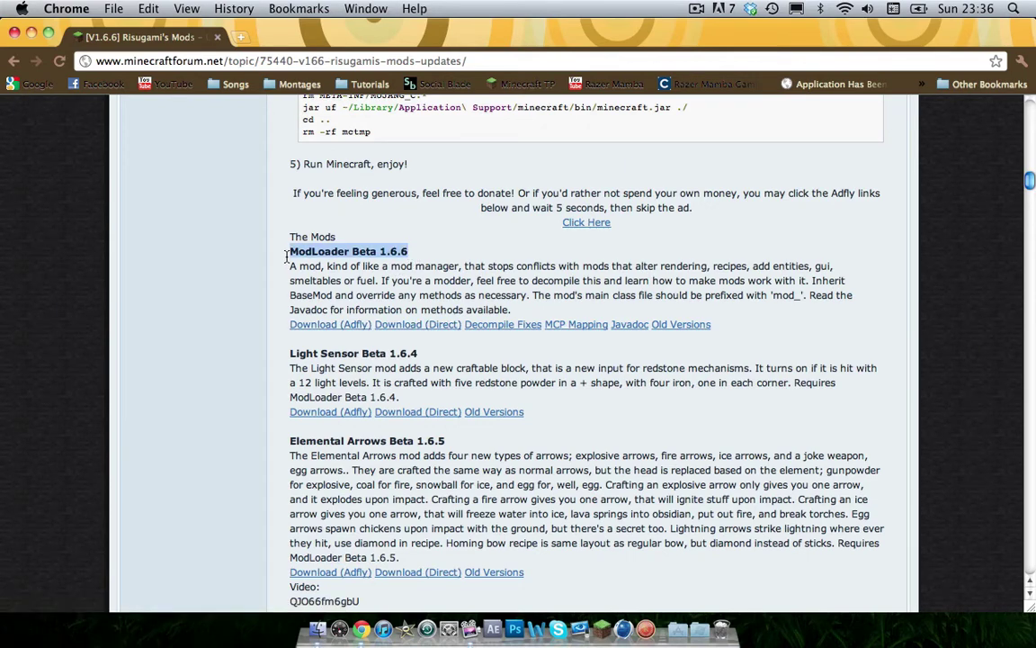
pyautogui.scroll(-10, 339, 388)
pyautogui.scroll(10, 339, 388)
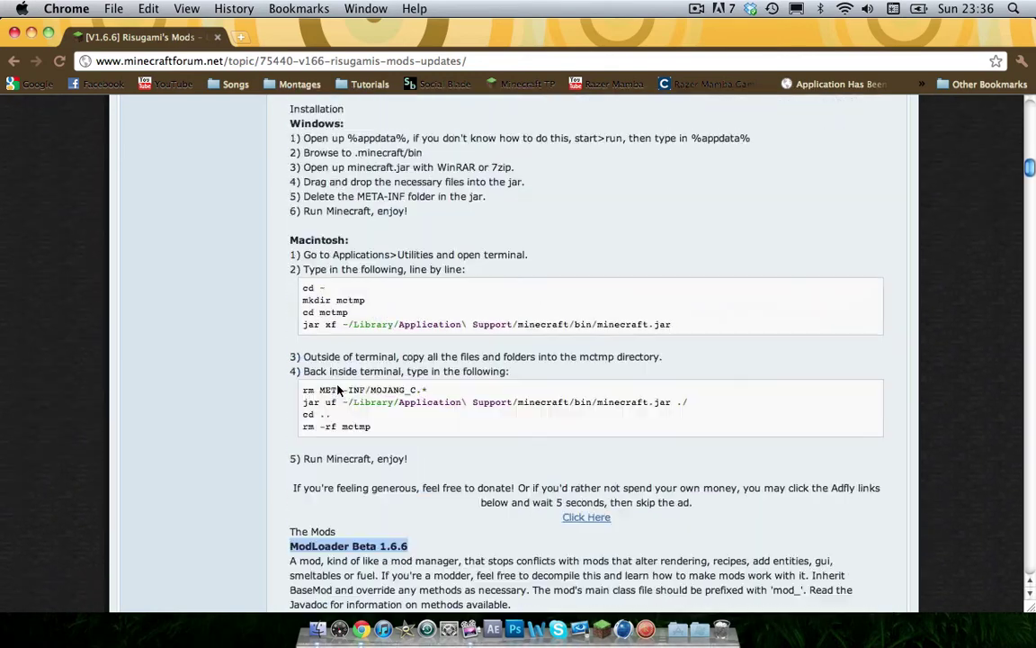
pyautogui.scroll(-1, 320, 423)
pyautogui.click(358, 464)
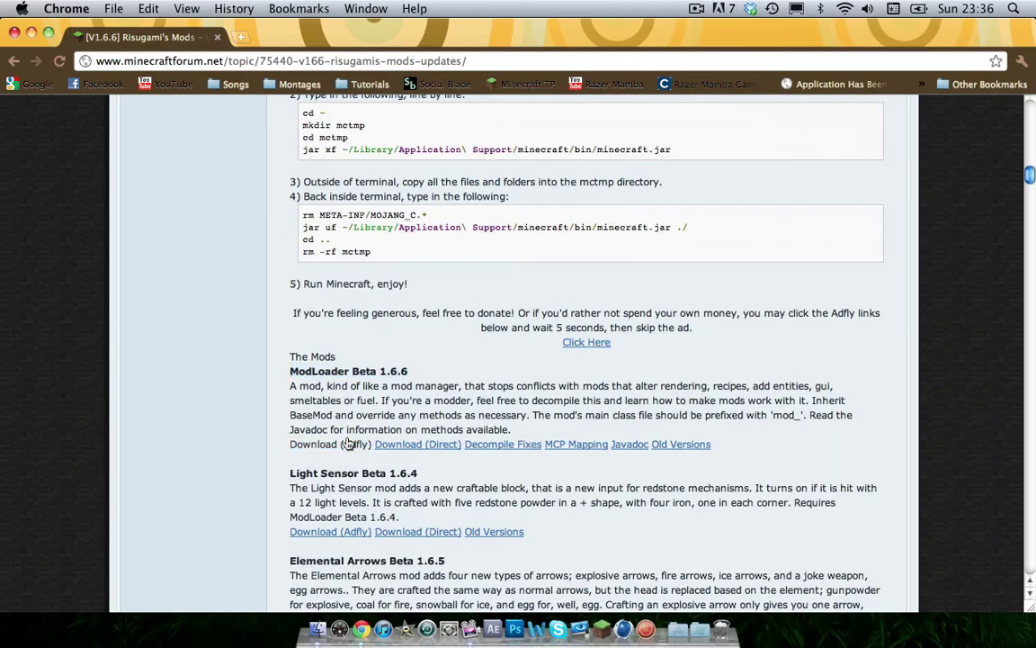
pyautogui.doubleClick(381, 370)
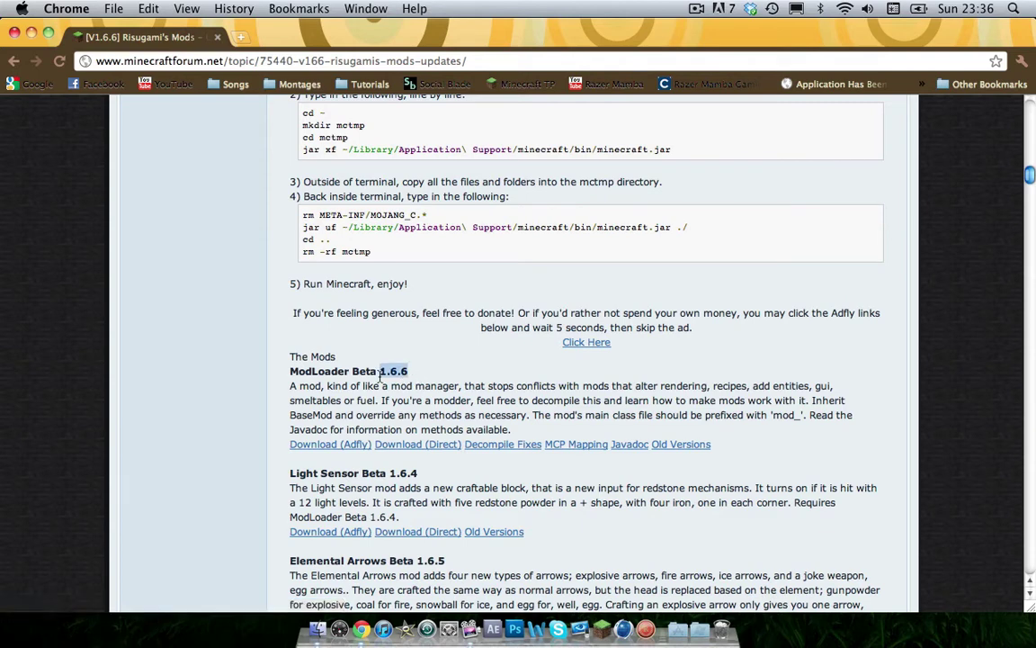
pyautogui.click(421, 382)
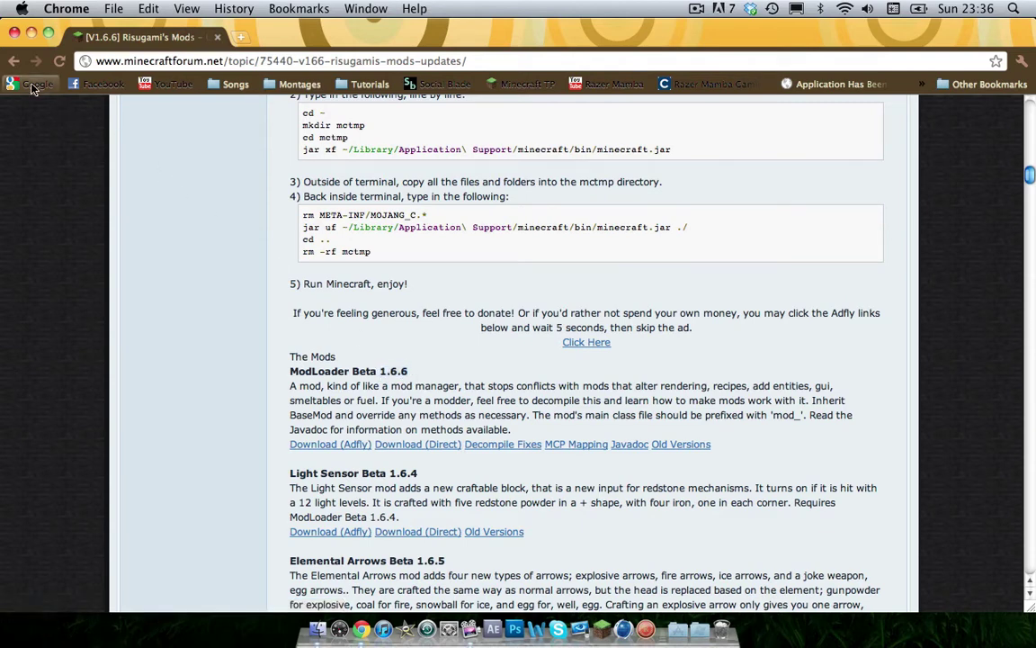
# - Return to the Dynamic Lights thread and review the 1.6.5/1.6.6 download link and the required Risugamis Modloader link
pyautogui.click(13, 61)
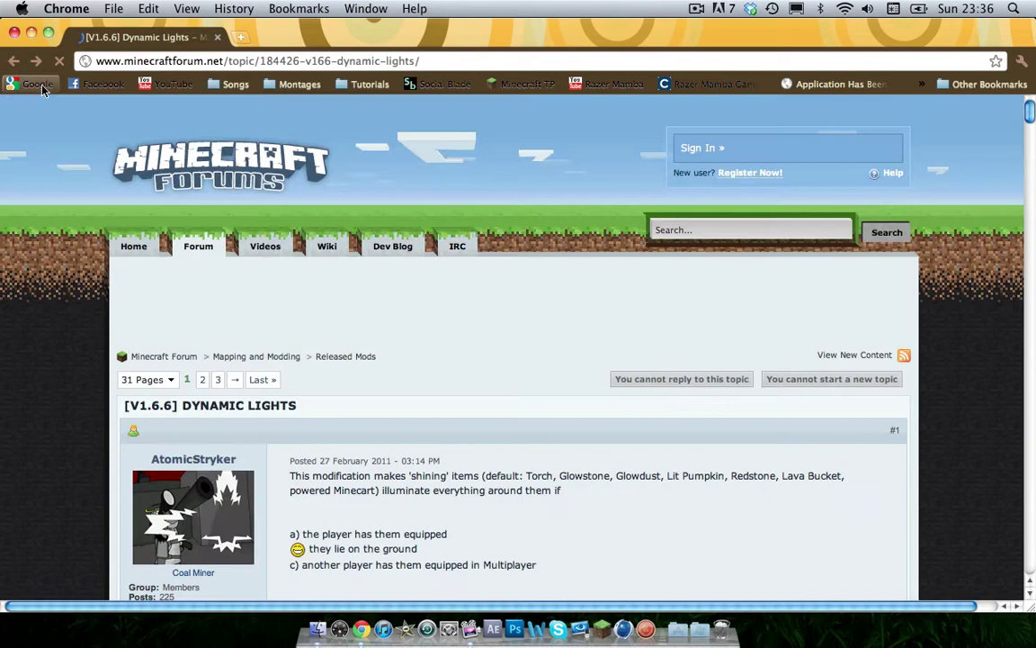
pyautogui.scroll(-10, 882, 268)
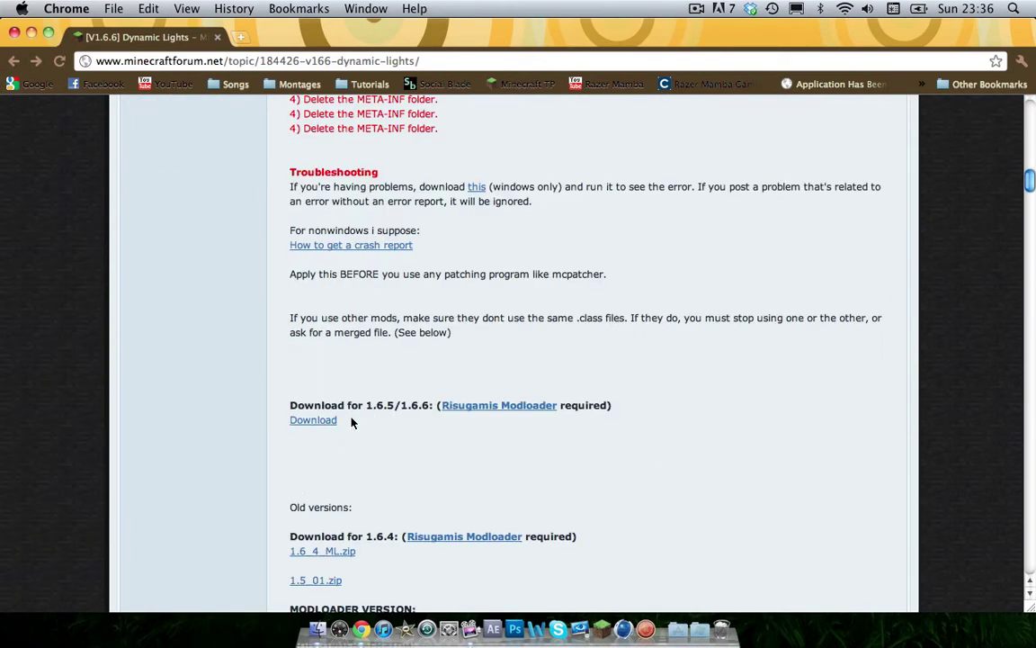
pyautogui.click(326, 420)
pyautogui.moveTo(354, 426); pyautogui.dragTo(292, 426)
pyautogui.moveTo(440, 404); pyautogui.dragTo(559, 409)
pyautogui.click(751, 409)
# - Hide Chrome and open the Dynamic Lights folder inside Downloads in a Finder window
pyautogui.press('super+h')
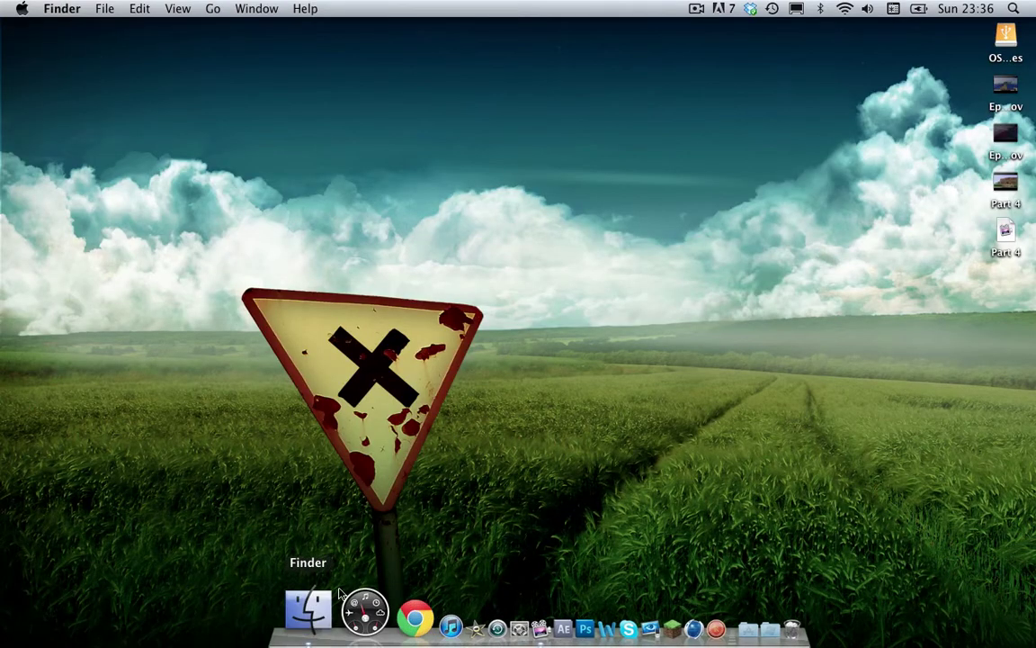
pyautogui.click(307, 612)
pyautogui.click(404, 113)
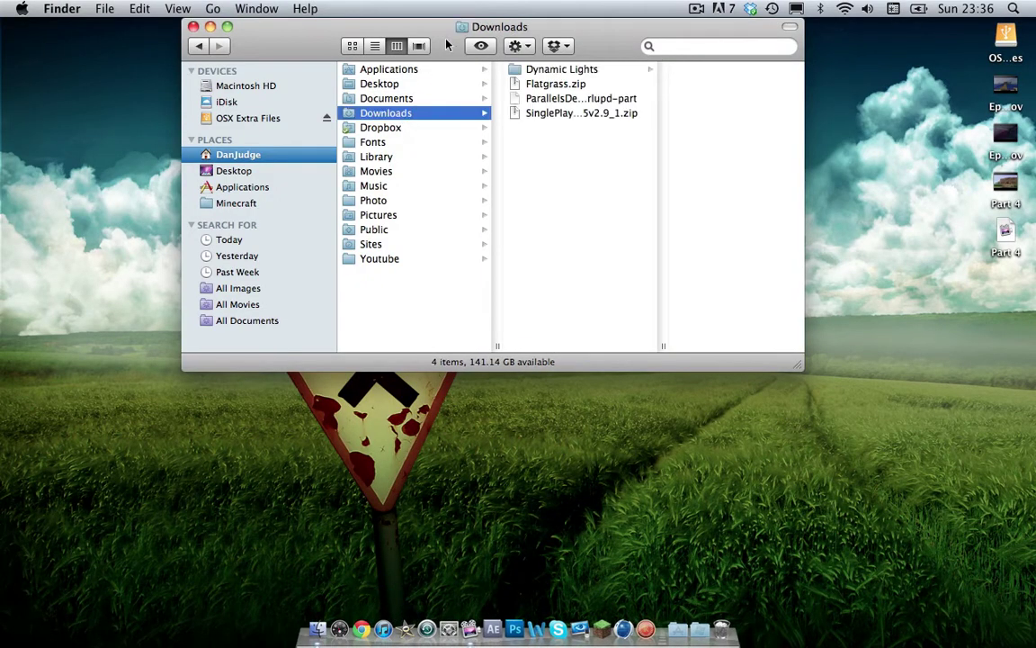
pyautogui.click(573, 69)
pyautogui.click(657, 133)
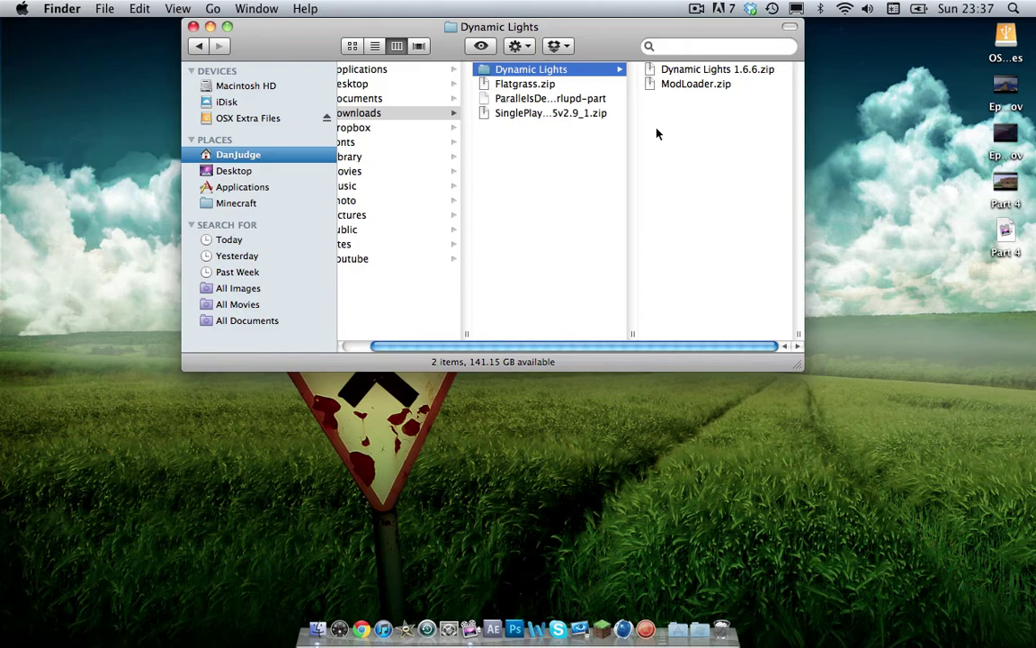
pyautogui.moveTo(555, 34); pyautogui.dragTo(454, 135)
pyautogui.moveTo(555, 187); pyautogui.dragTo(583, 148)
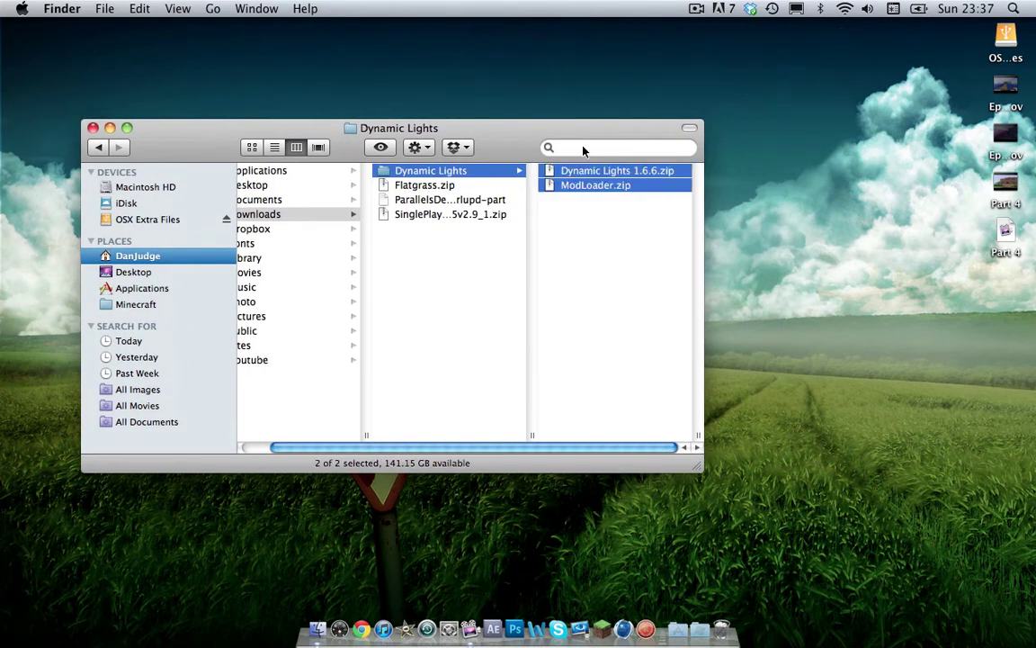
pyautogui.click(457, 173)
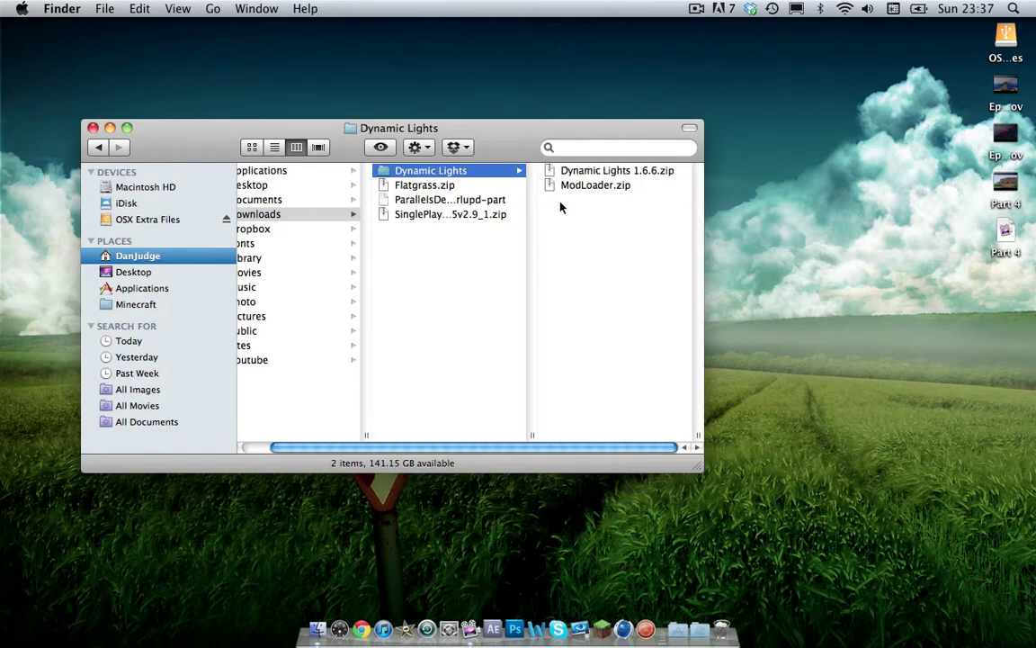
# - Extract Dynamic Lights 1.6.6.zip with Archive Utility, and unpack ModLoader.zip in the same folder
pyautogui.rightClick(596, 168)
pyautogui.moveTo(625, 187)
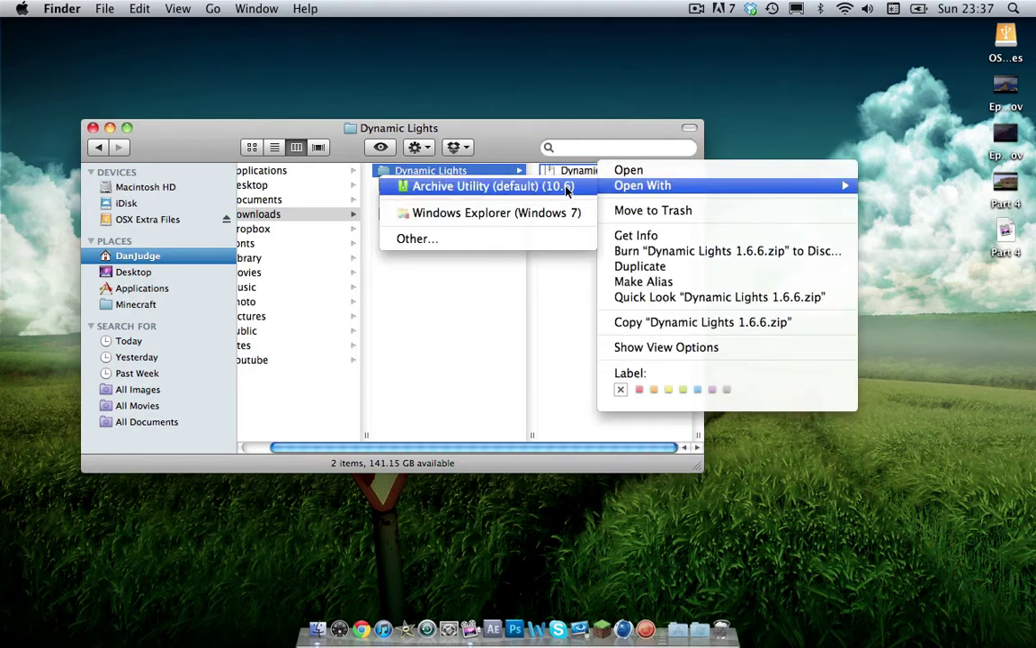
pyautogui.click(576, 187)
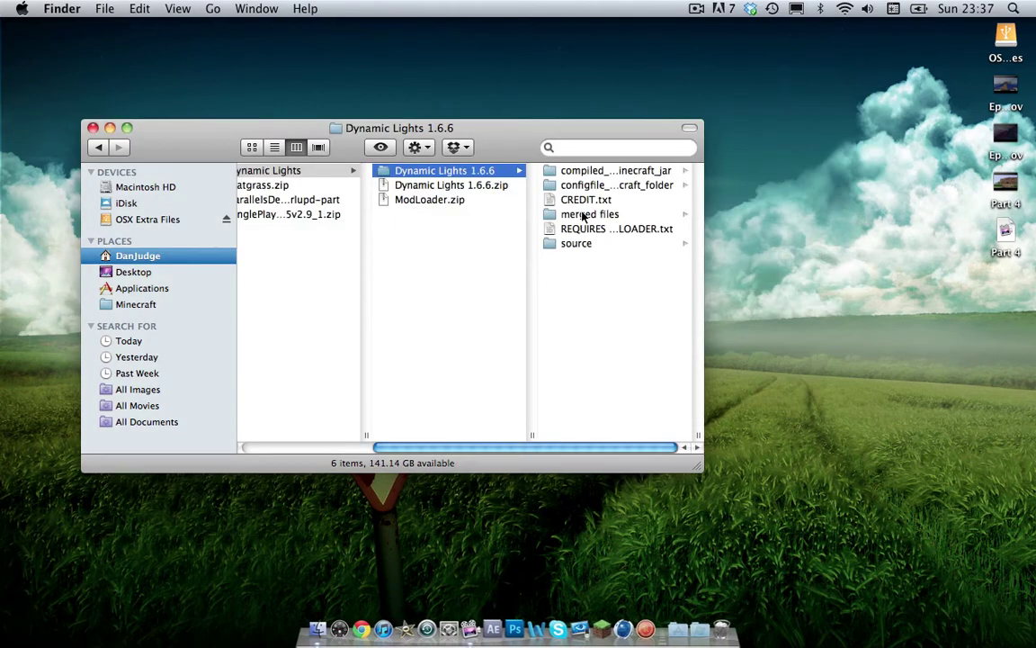
pyautogui.doubleClick(430, 201)
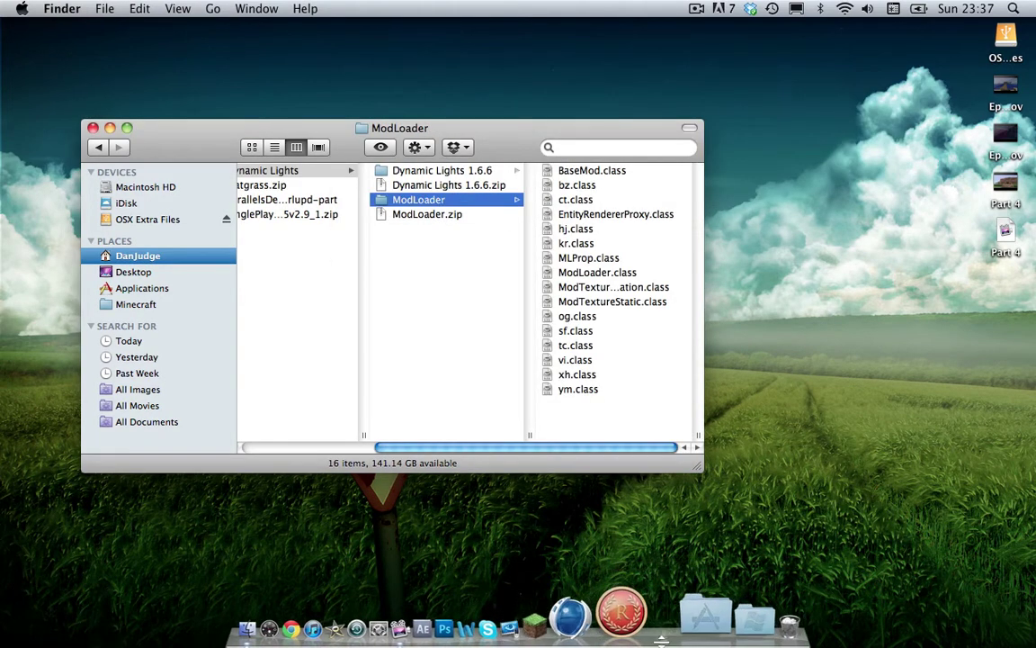
# - Open TextEdit and write "RX ARCHIVE UTILITY" in the new document
pyautogui.click(692, 616)
pyautogui.scroll(-10, 760, 409)
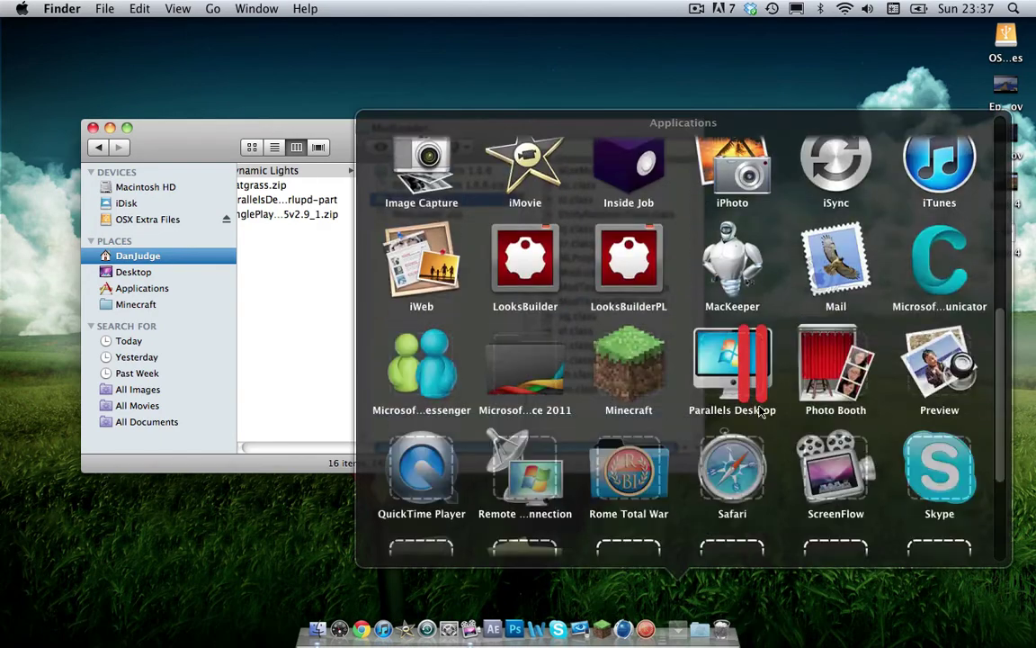
pyautogui.click(733, 396)
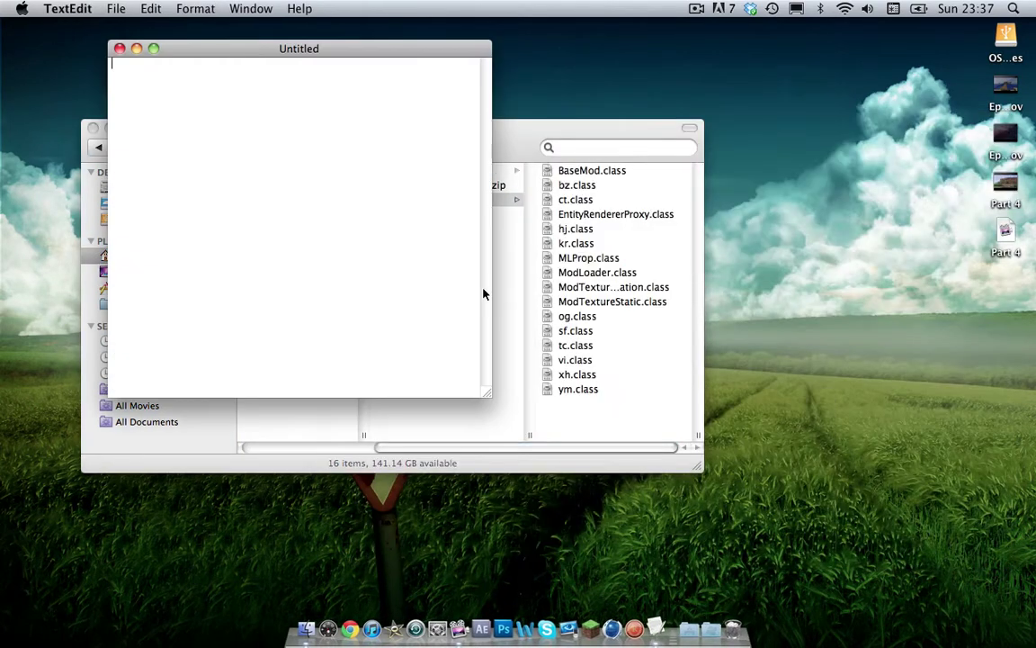
pyautogui.click(150, 8)
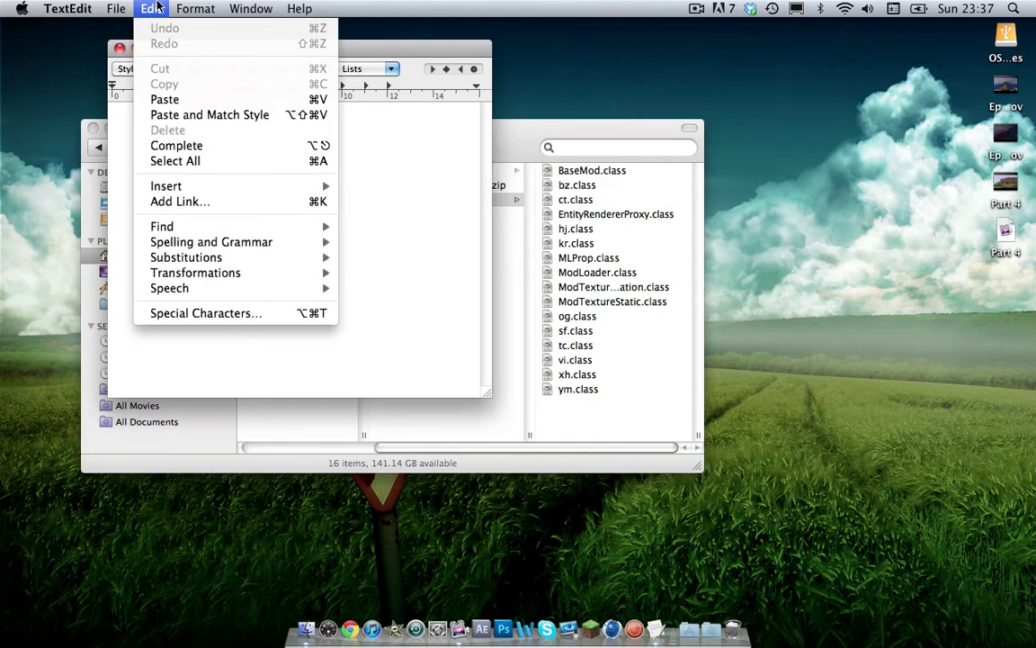
pyautogui.click(388, 208)
pyautogui.write('RX A')
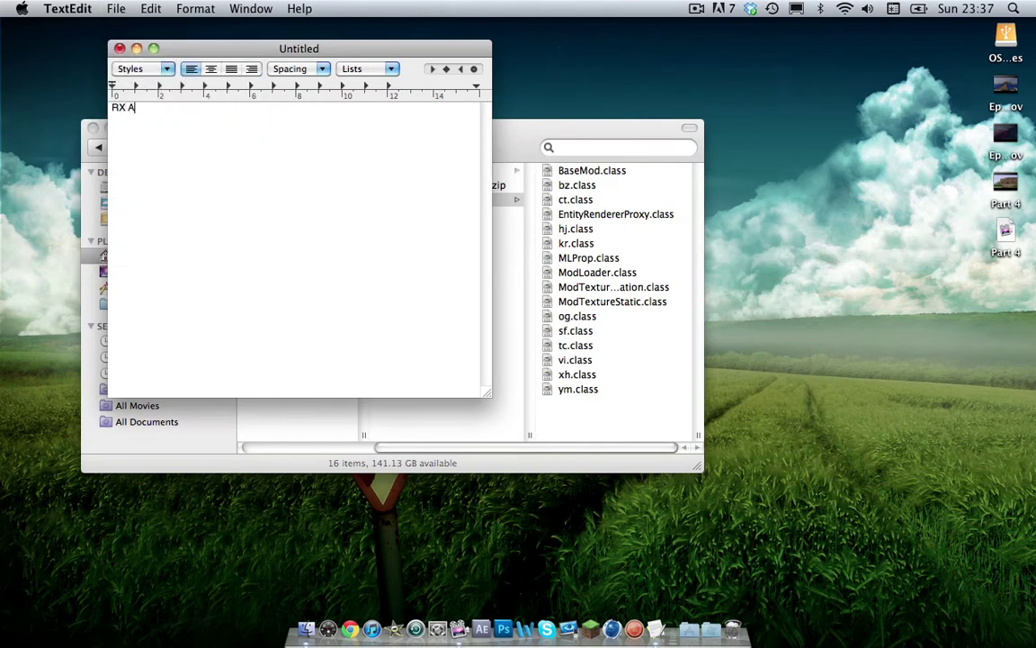
pyautogui.write('RCHIVE UTILITY')
# - Enlarge the note text as far as it fits on one line, and quit TextEdit without saving
pyautogui.press('super+a')
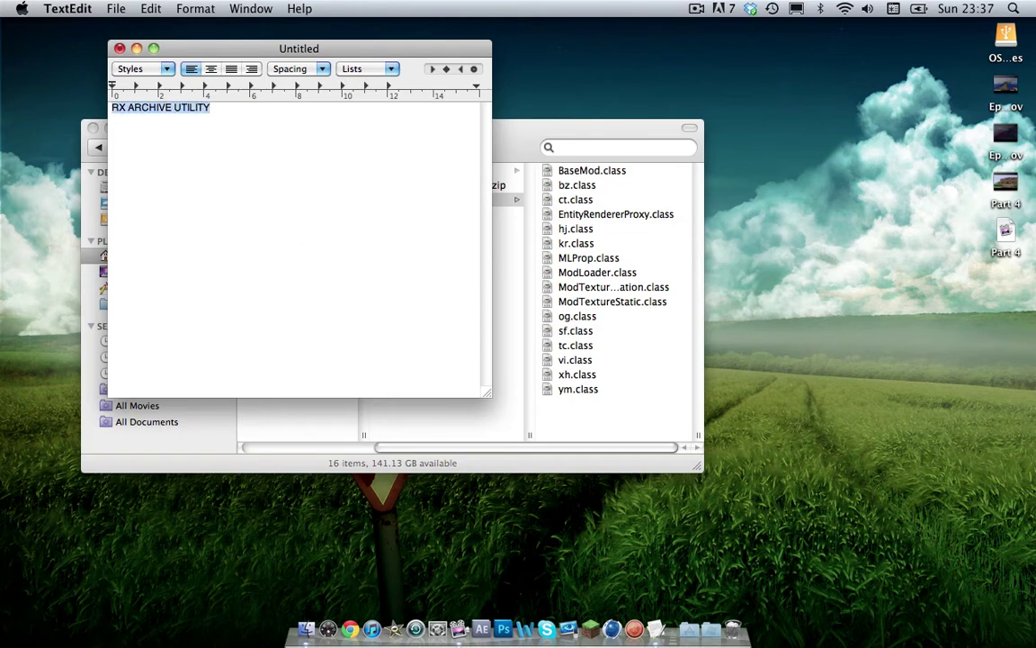
pyautogui.press('super+plus')
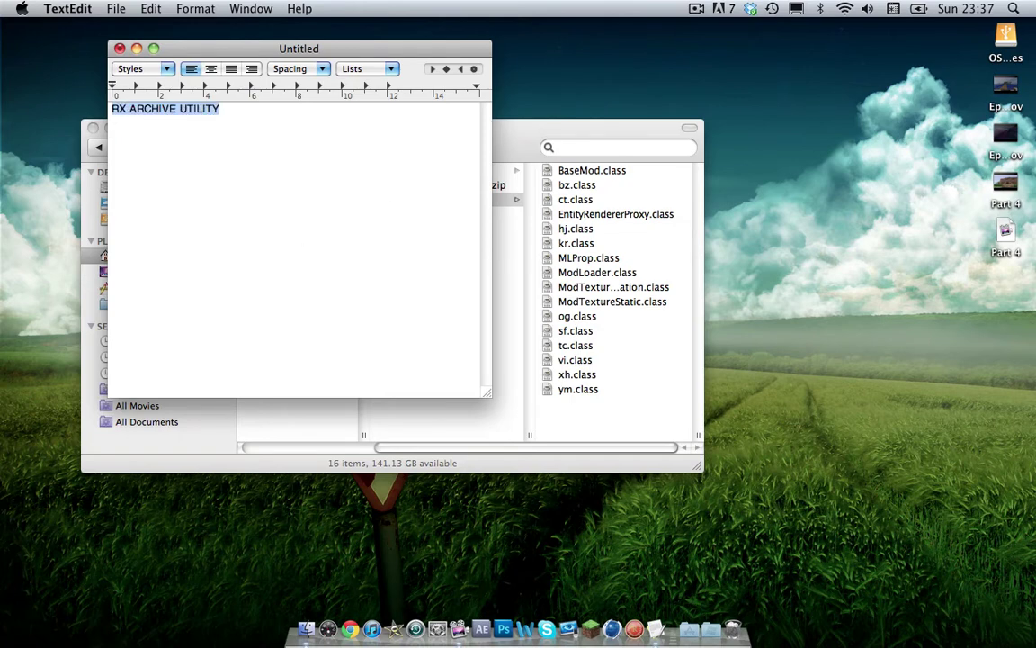
pyautogui.press('super+plus')
pyautogui.press('super+plus')
pyautogui.press('super+plus')
pyautogui.press('super+plus')
pyautogui.press('super+plus')
pyautogui.press('super+plus')
pyautogui.press('super+plus')
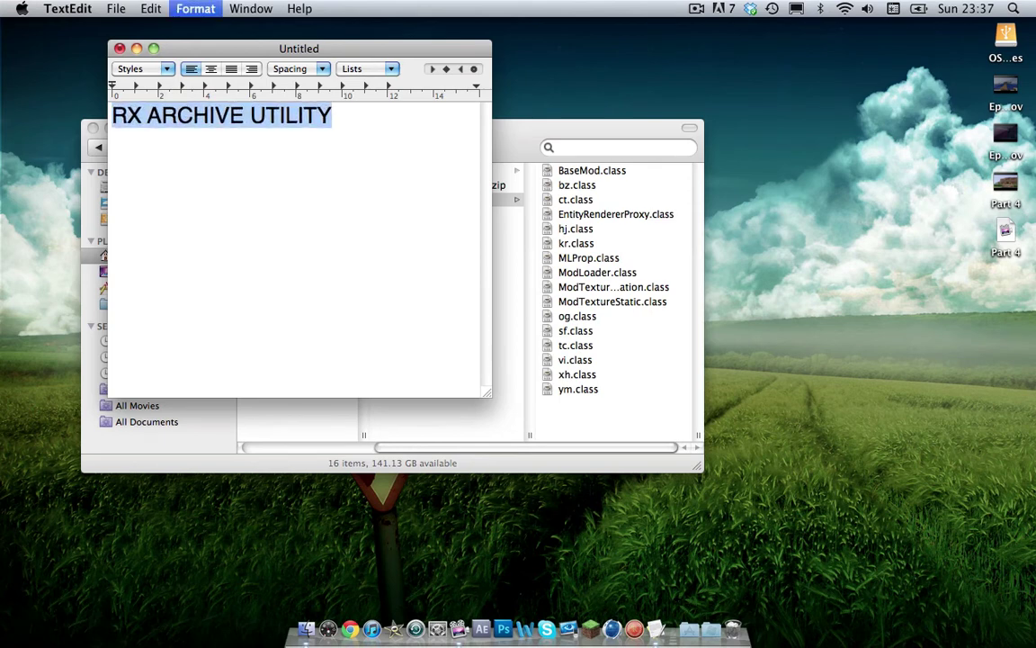
pyautogui.press('super+plus')
pyautogui.press('super+plus')
pyautogui.press('super+plus')
pyautogui.press('super+plus')
pyautogui.press('super+plus')
pyautogui.press('super+plus')
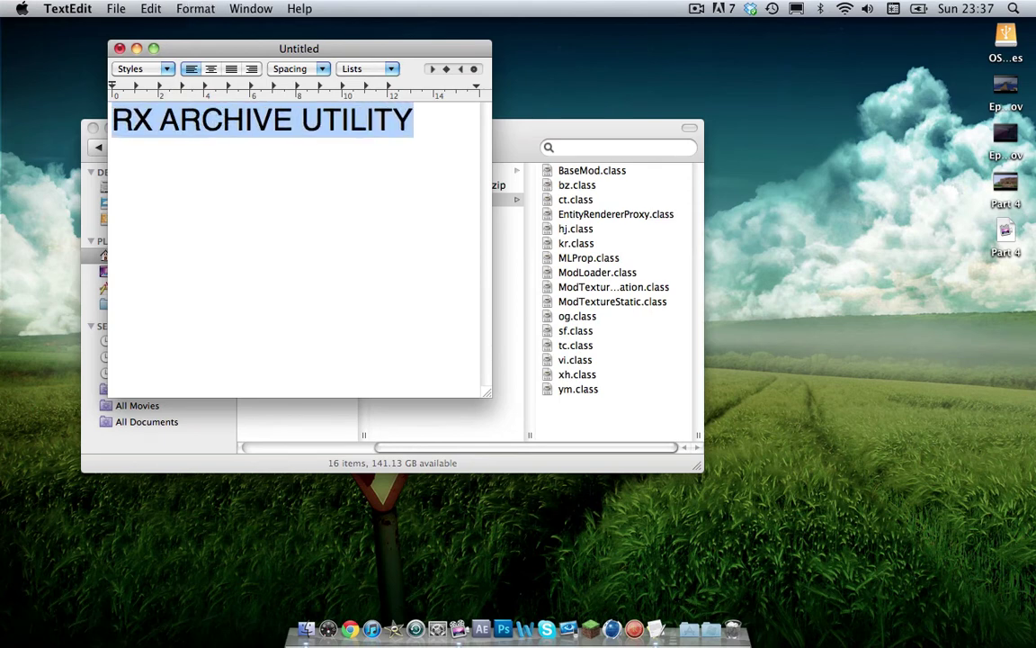
pyautogui.press('super+plus')
pyautogui.press('super+plus')
pyautogui.press('super+plus')
pyautogui.press('super+plus')
pyautogui.press('super+plus')
pyautogui.press('super+plus')
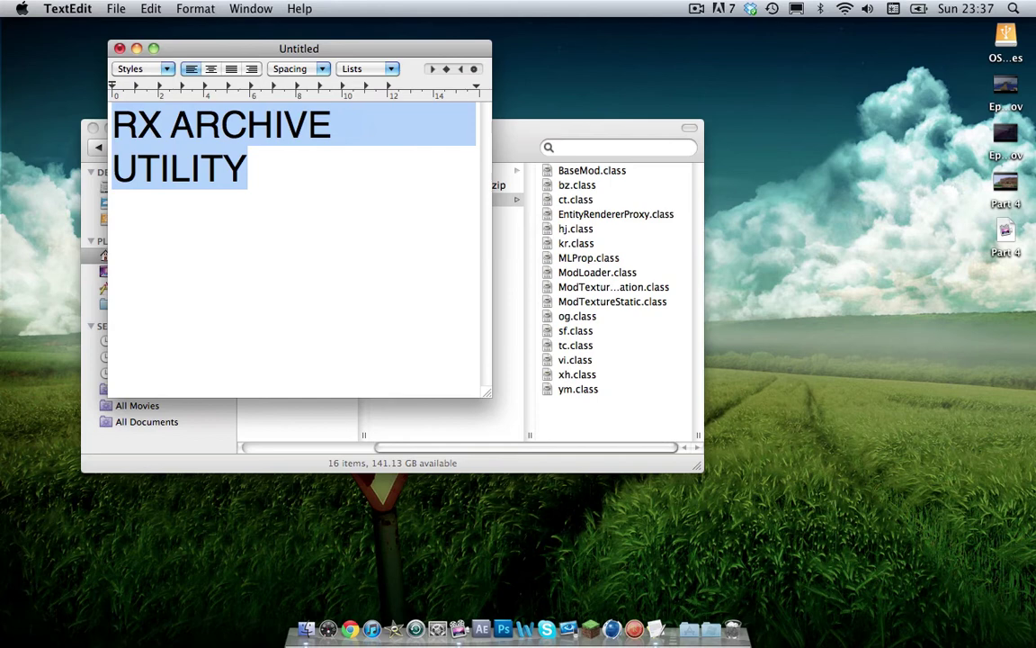
pyautogui.press('super+minus')
pyautogui.click(249, 278)
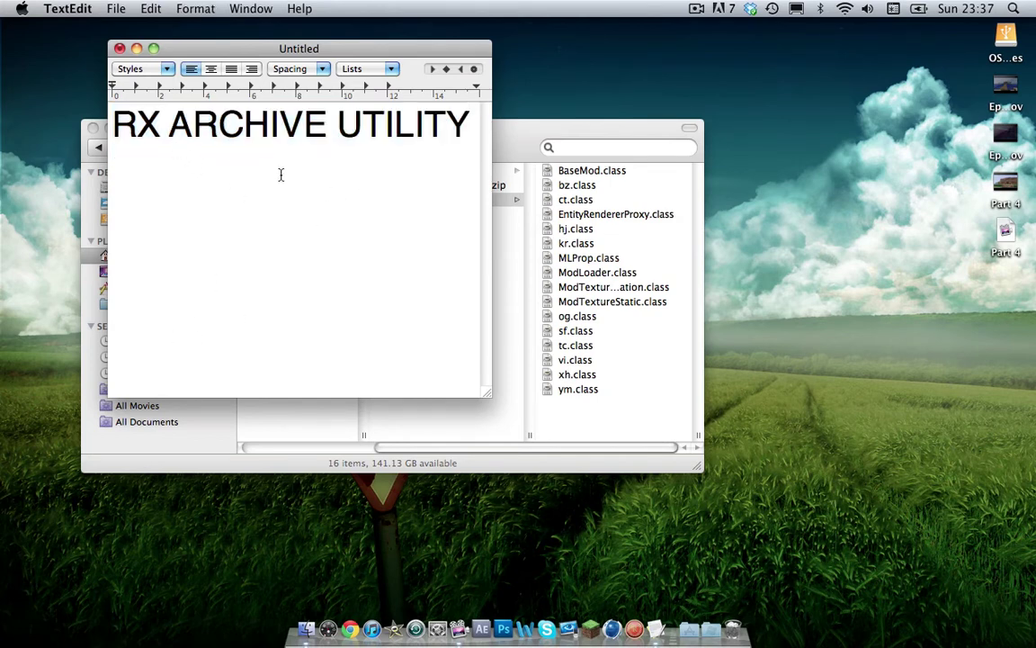
pyautogui.press('super+q')
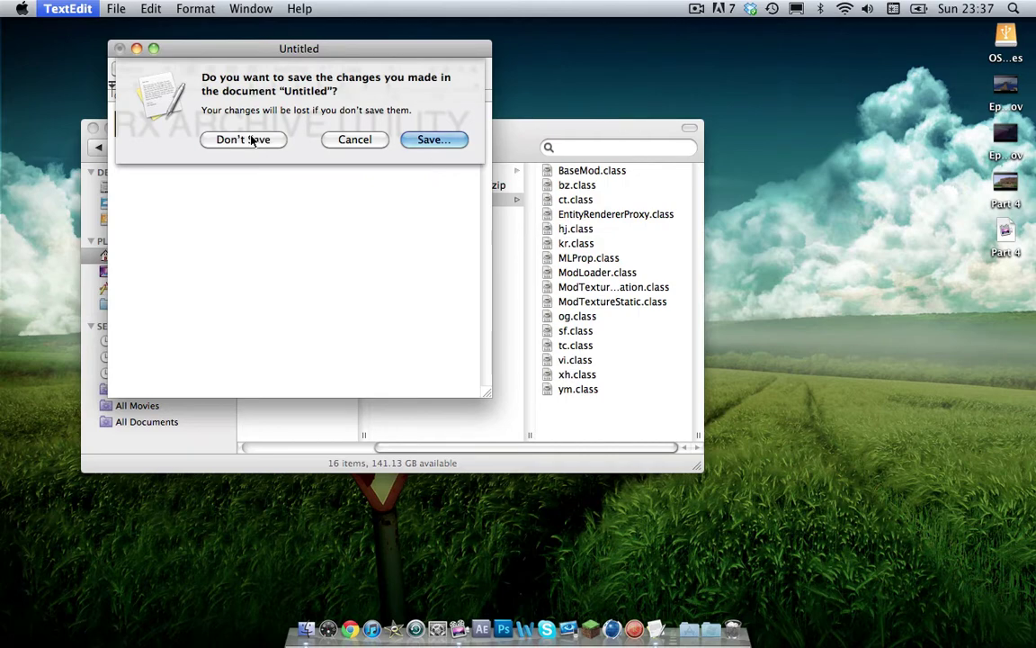
pyautogui.click(252, 140)
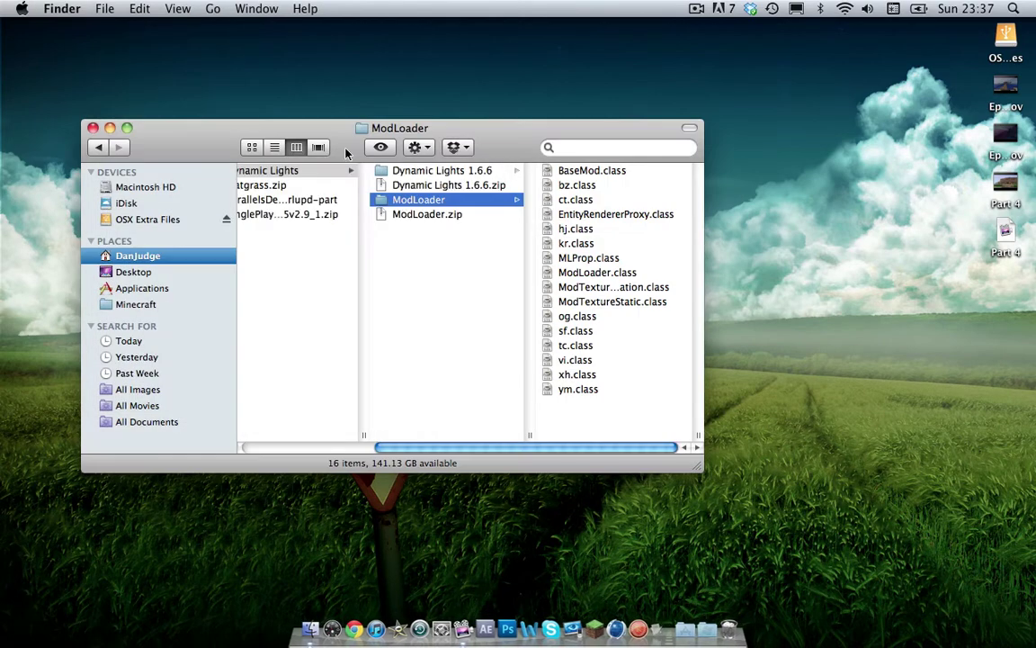
# - Move CREDIT.txt, the merged files folder, the REQUIRES MODLOADER text file and the source folder from Dynamic Lights 1.6.6 to the Trash
pyautogui.click(430, 186)
pyautogui.click(430, 214)
pyautogui.click(421, 198)
pyautogui.click(431, 171)
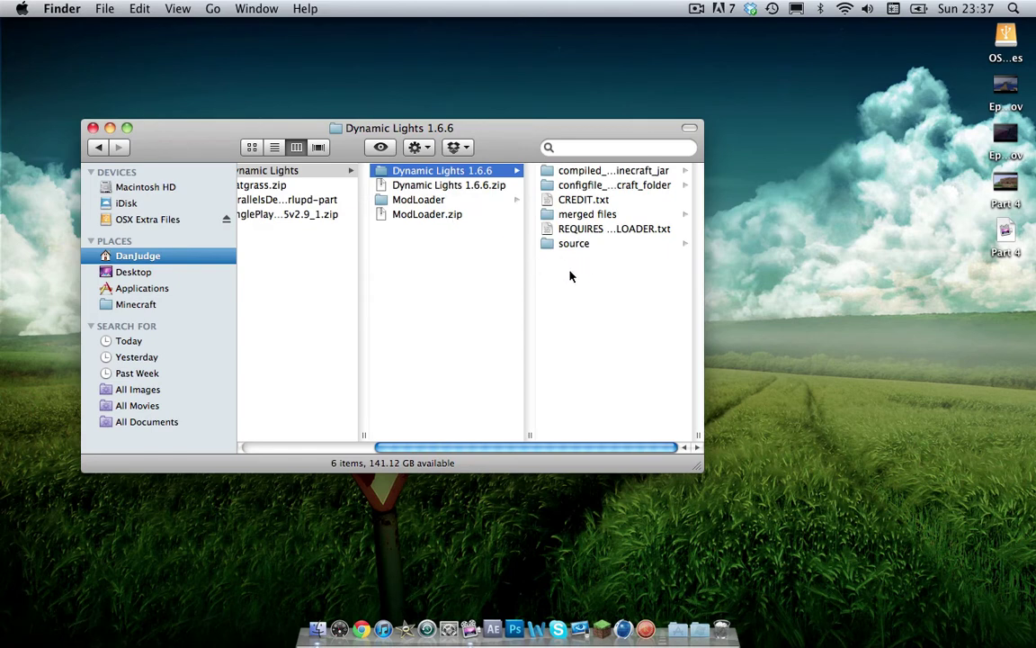
pyautogui.moveTo(592, 270); pyautogui.dragTo(580, 196)
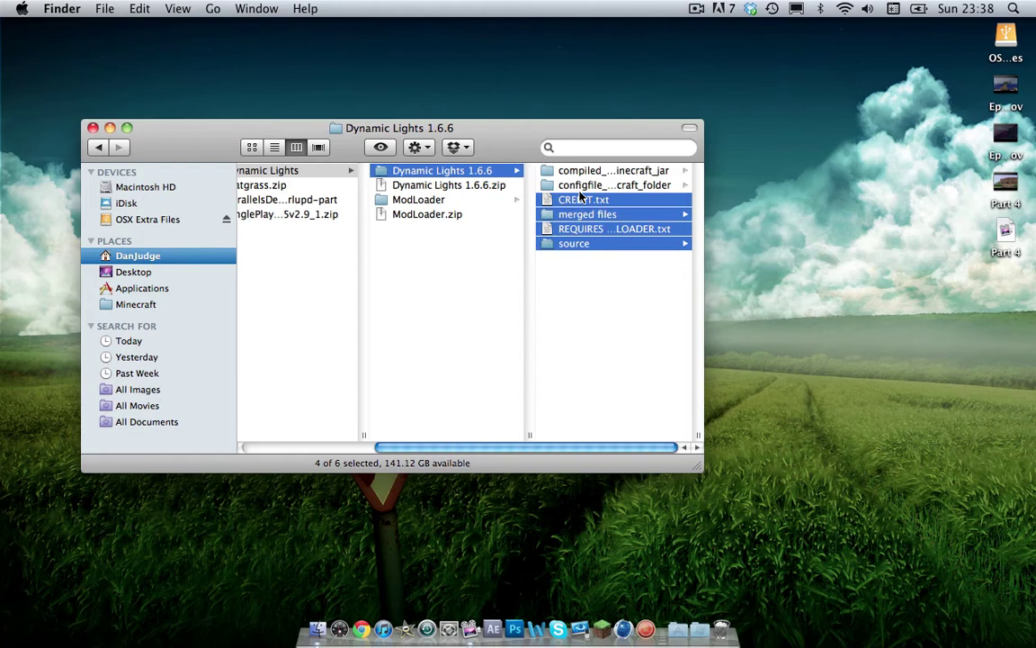
pyautogui.rightClick(581, 215)
pyautogui.click(630, 261)
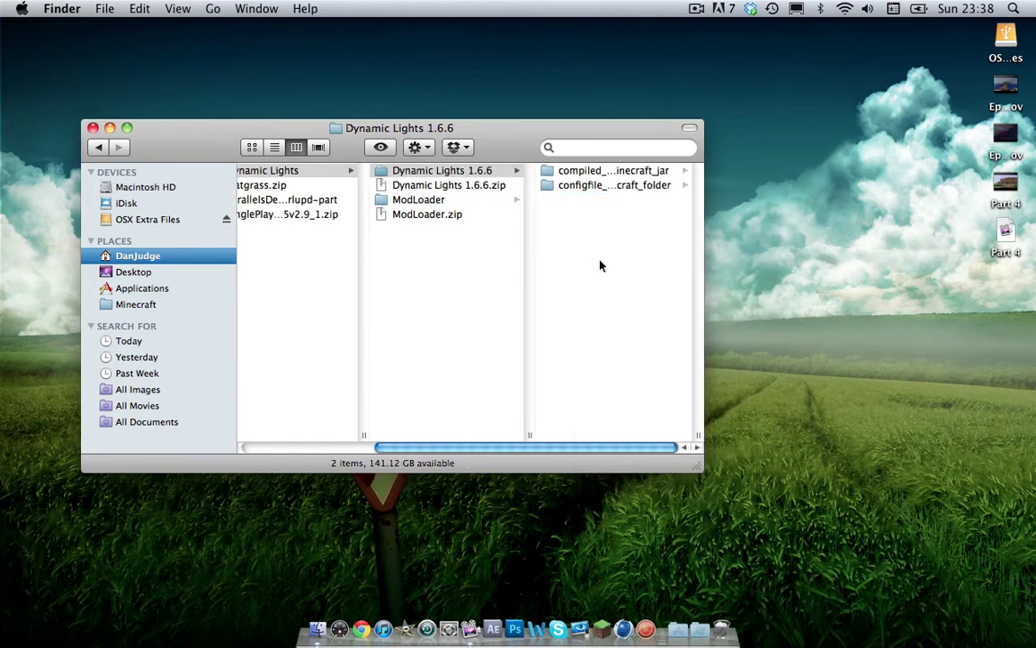
# - Move fb class compatibility note.txt from the compiled_put_this_into_minecraft_jar folder to the Trash and return to the Dynamic Lights 1.6.6 folder
pyautogui.click(602, 171)
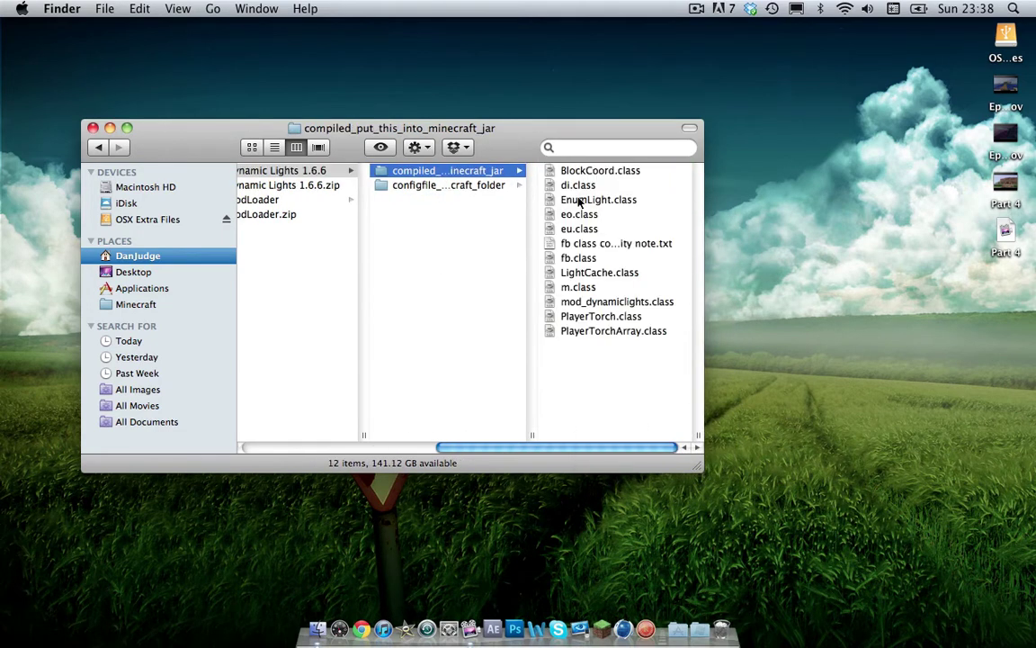
pyautogui.click(514, 243)
pyautogui.rightClick(486, 243)
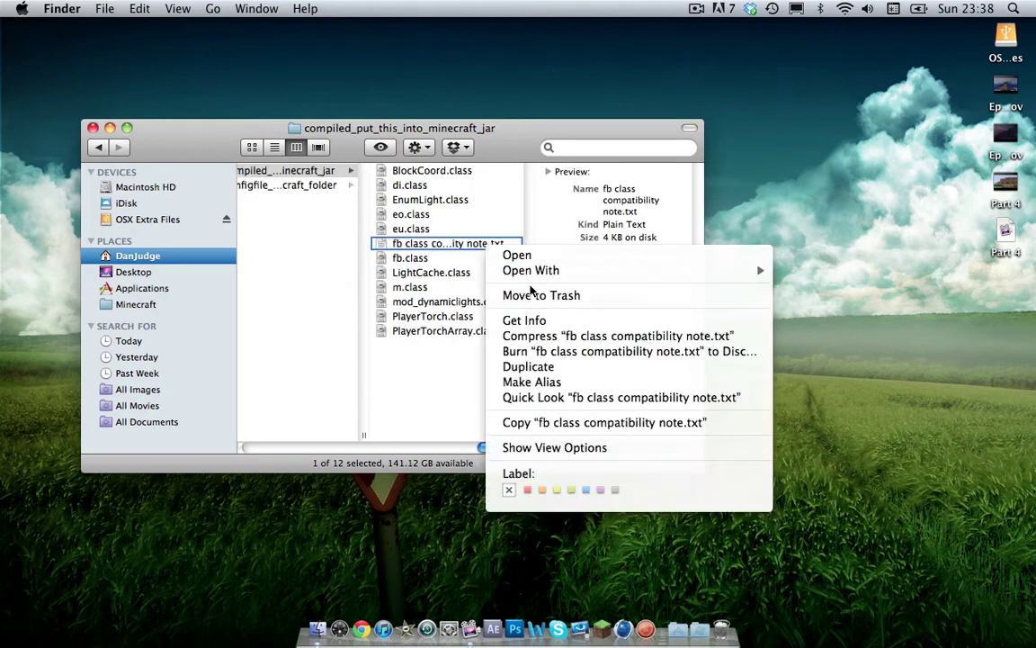
pyautogui.click(531, 282)
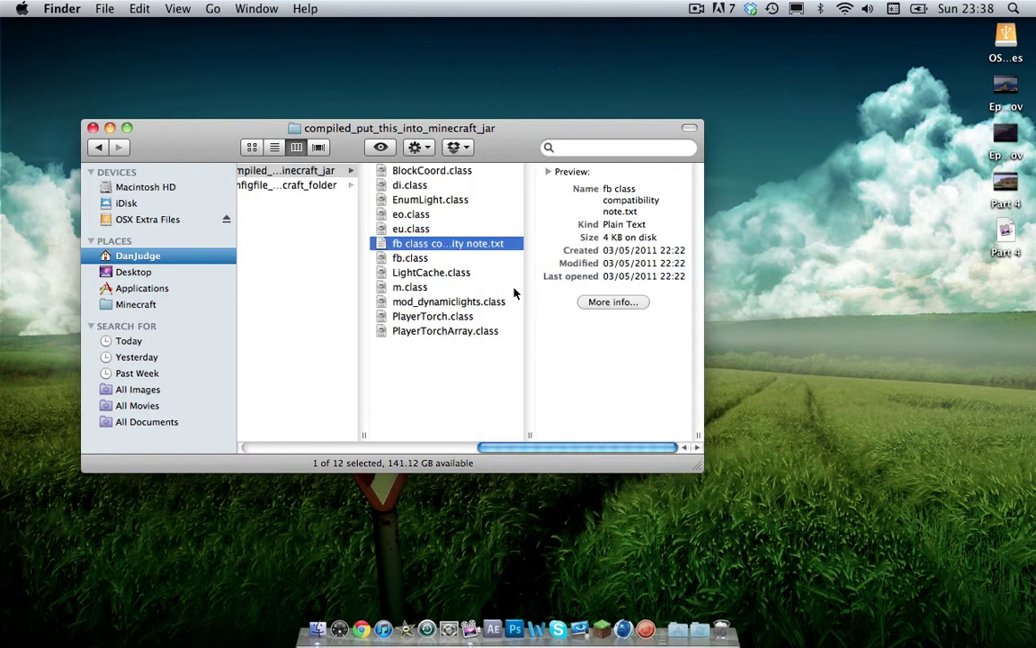
pyautogui.rightClick(502, 238)
pyautogui.click(324, 215)
pyautogui.click(333, 209)
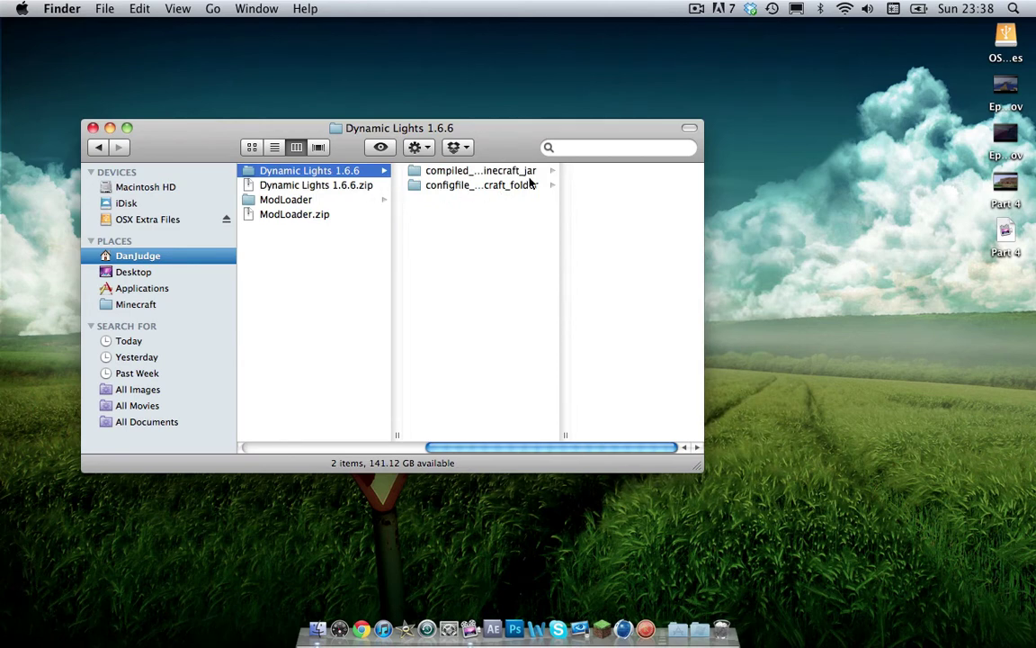
# - Move where to put.txt from the configfile_put_this_into_.minecraft_folder folder to the Trash
pyautogui.click(477, 184)
pyautogui.rightClick(565, 191)
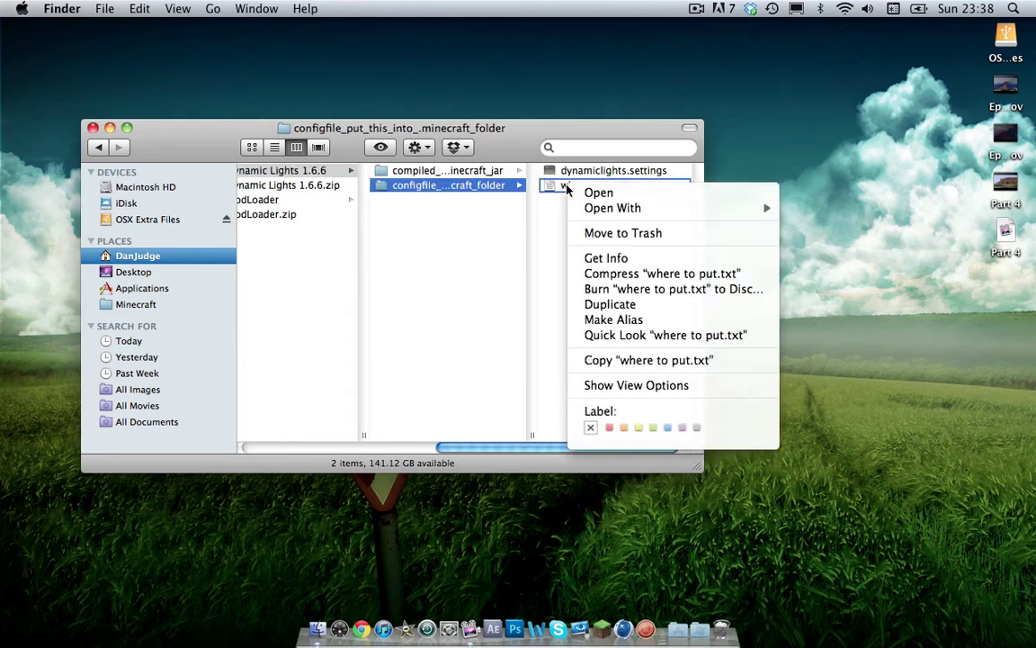
pyautogui.click(605, 235)
pyautogui.click(431, 237)
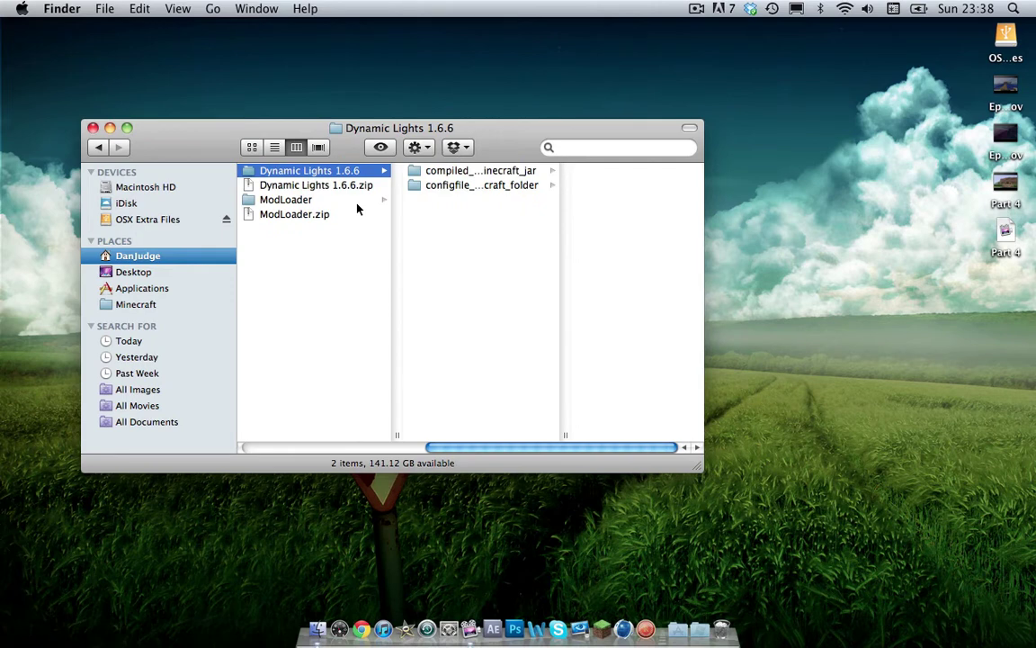
# - Look over all class files in the ModLoader folder and return to the Dynamic Lights 1.6.6 folder
pyautogui.click(357, 201)
pyautogui.moveTo(447, 404); pyautogui.dragTo(484, 179)
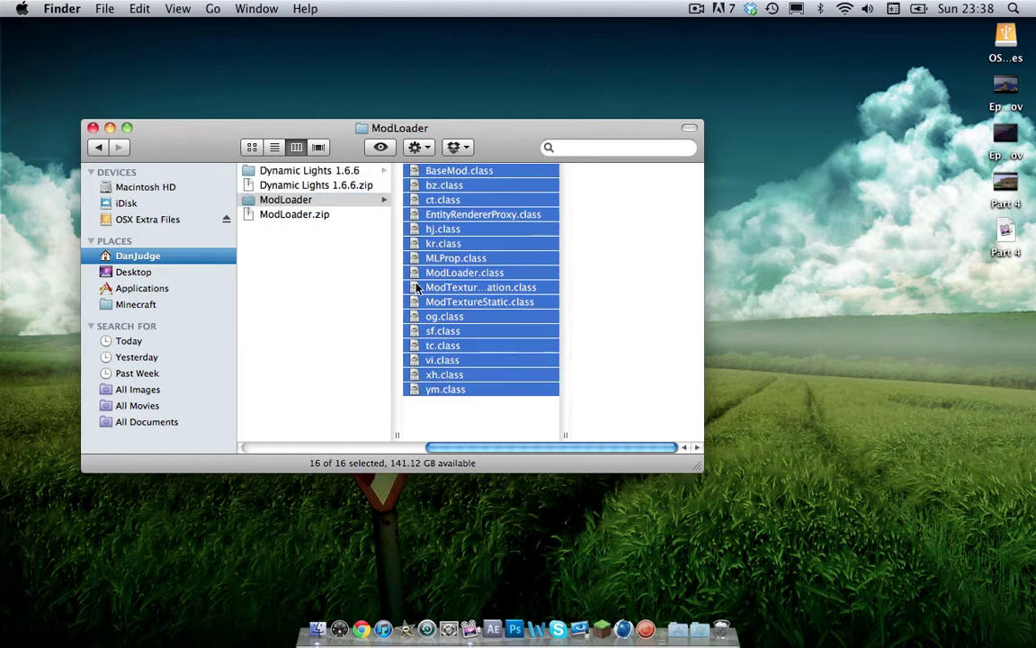
pyautogui.click(306, 171)
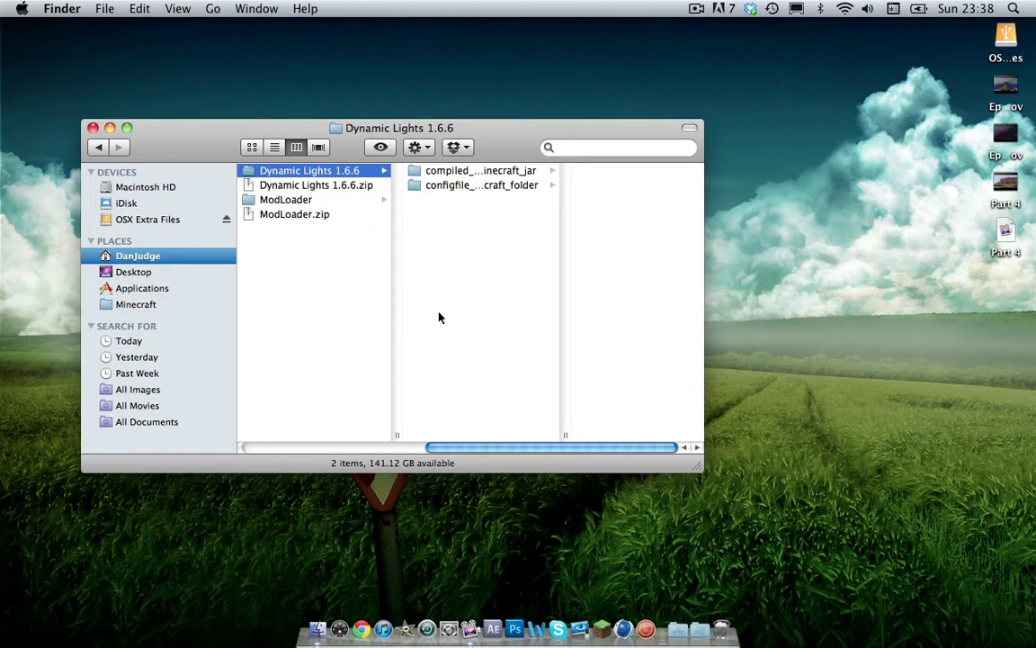
# - Move the Dynamic Lights window out of the way and place a new Finder window below it
pyautogui.moveTo(445, 126); pyautogui.dragTo(530, 72)
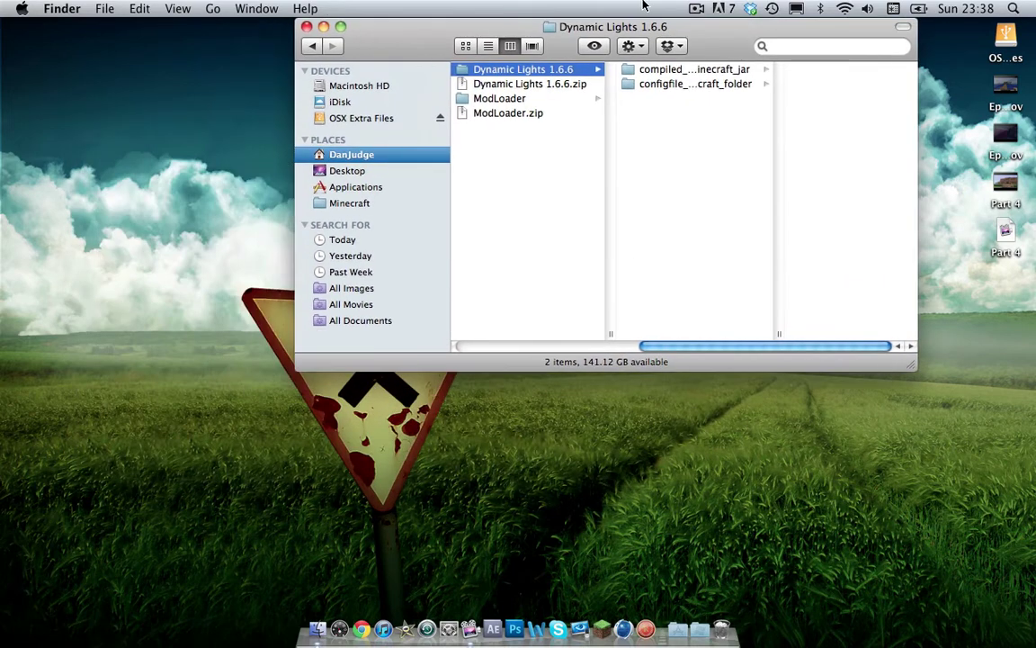
pyautogui.rightClick(323, 611)
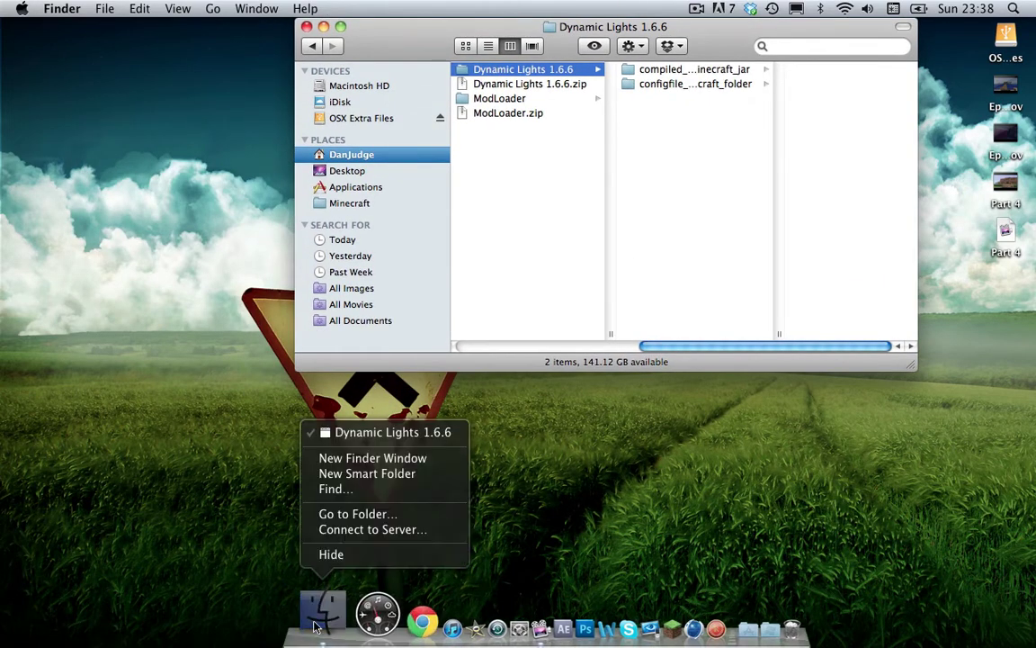
pyautogui.click(373, 459)
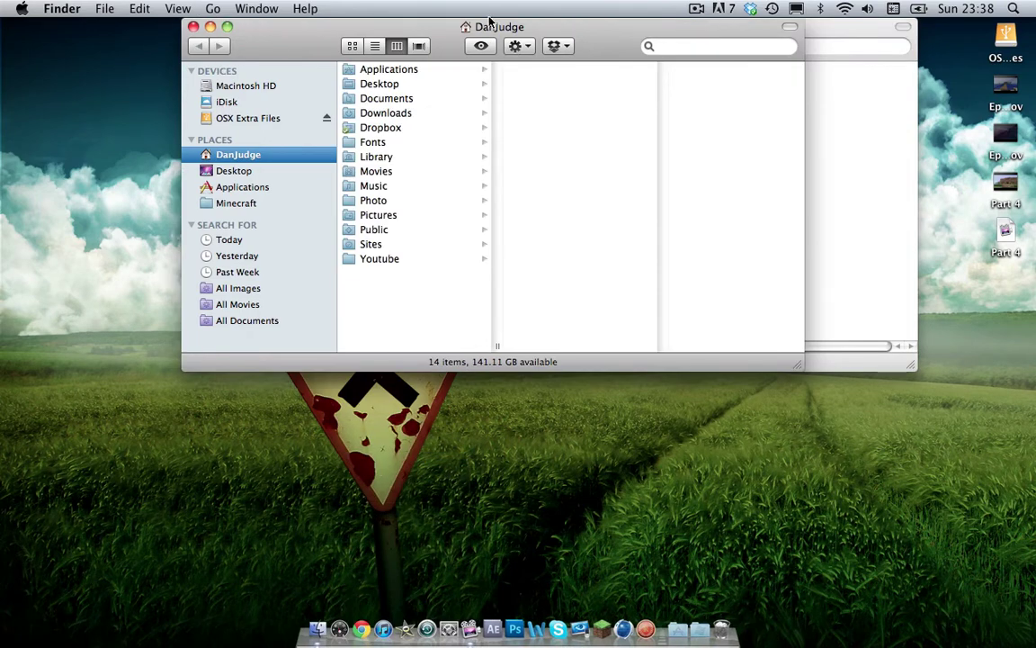
pyautogui.moveTo(490, 20); pyautogui.dragTo(536, 249)
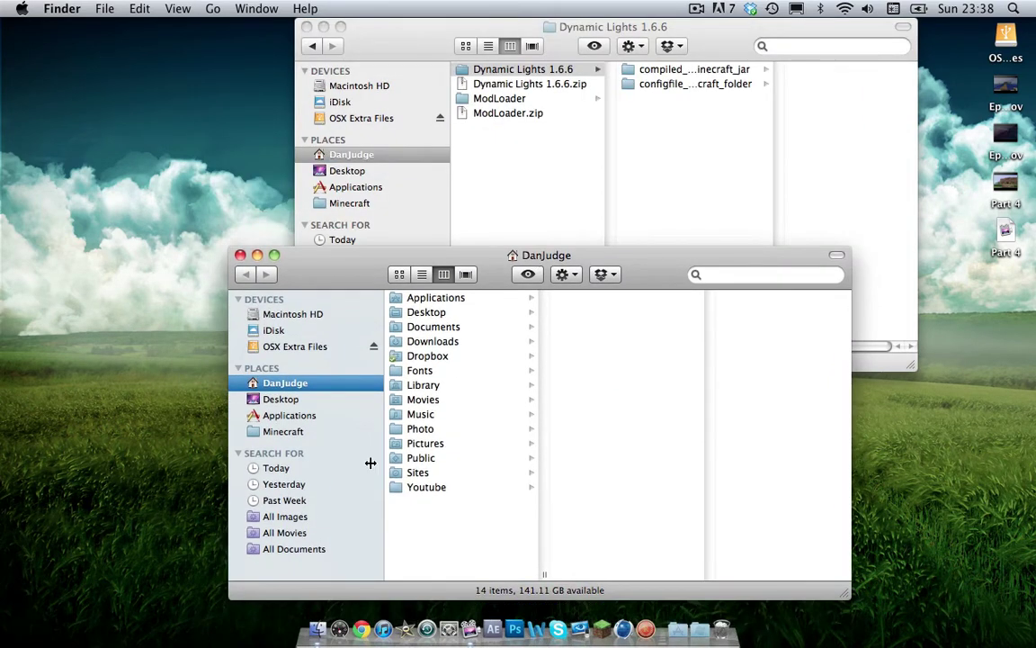
# - Open the Minecraft folder inside the home folder's Library/Application Support in the new Finder window
pyautogui.click(423, 385)
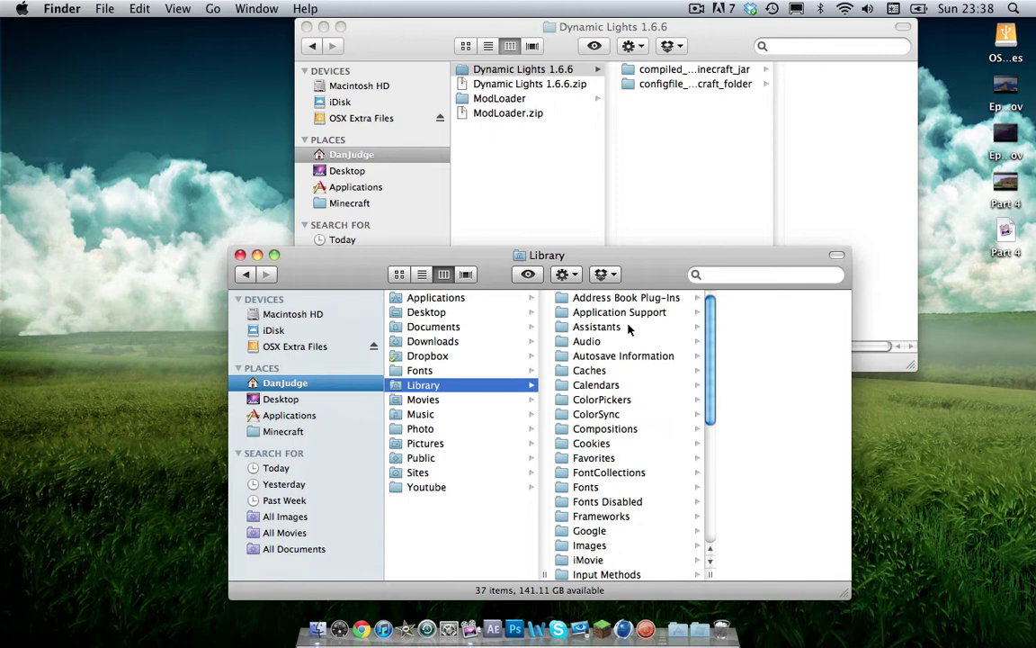
pyautogui.click(594, 313)
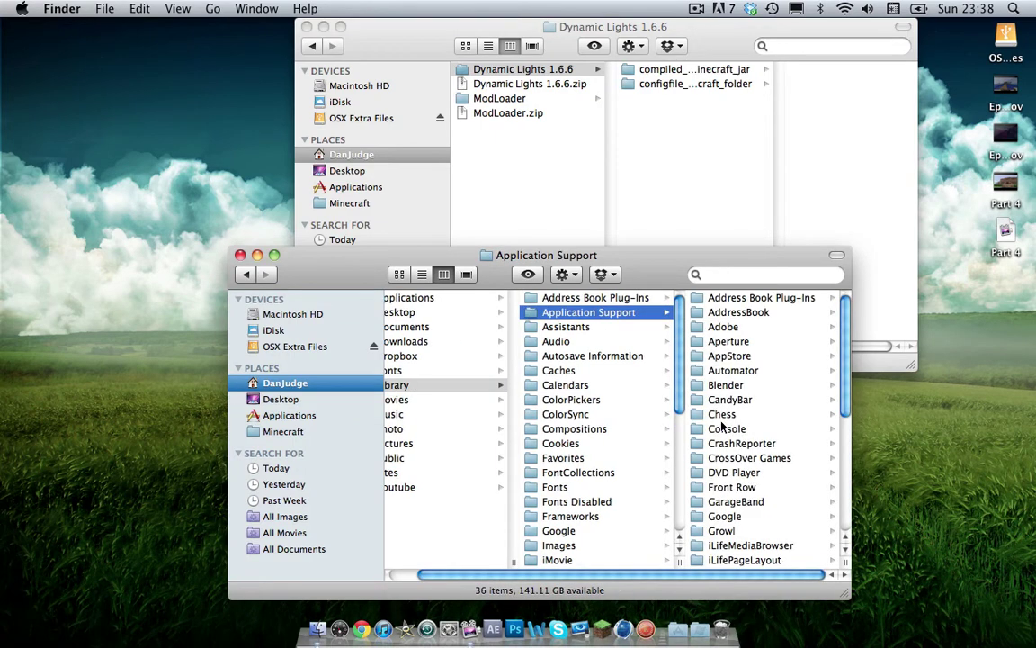
pyautogui.scroll(-5, 723, 426)
pyautogui.click(728, 461)
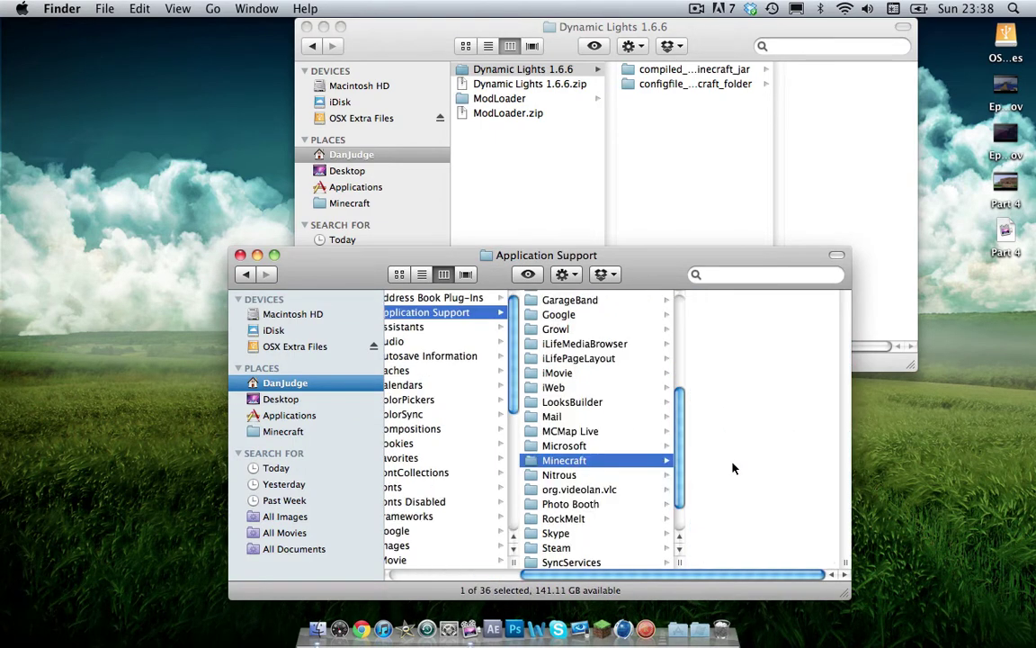
# - Move bin, options.txt and resources from the Minecraft folder to the Trash, keeping lastlogin, saves, stats and texturepacks
pyautogui.click(733, 467)
pyautogui.press('super+a')
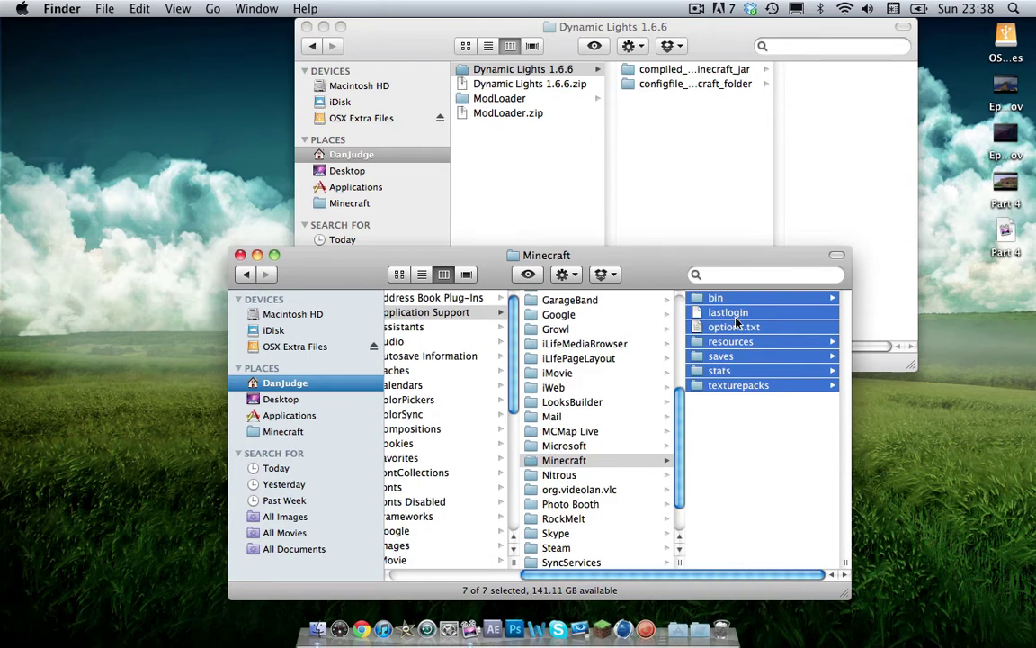
pyautogui.click(743, 449)
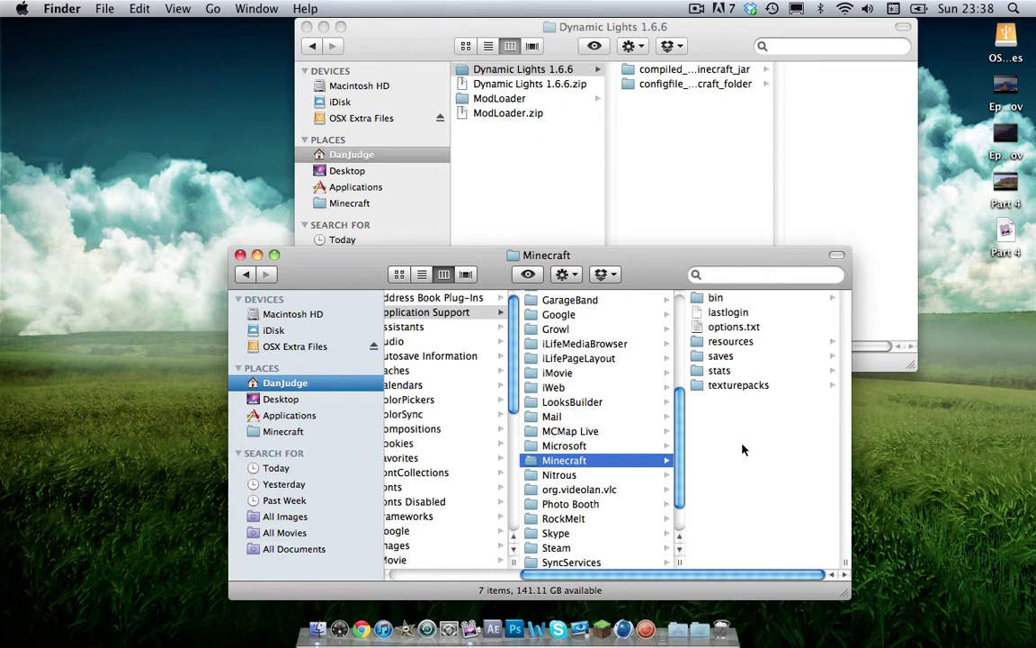
pyautogui.moveTo(742, 449); pyautogui.dragTo(669, 242)
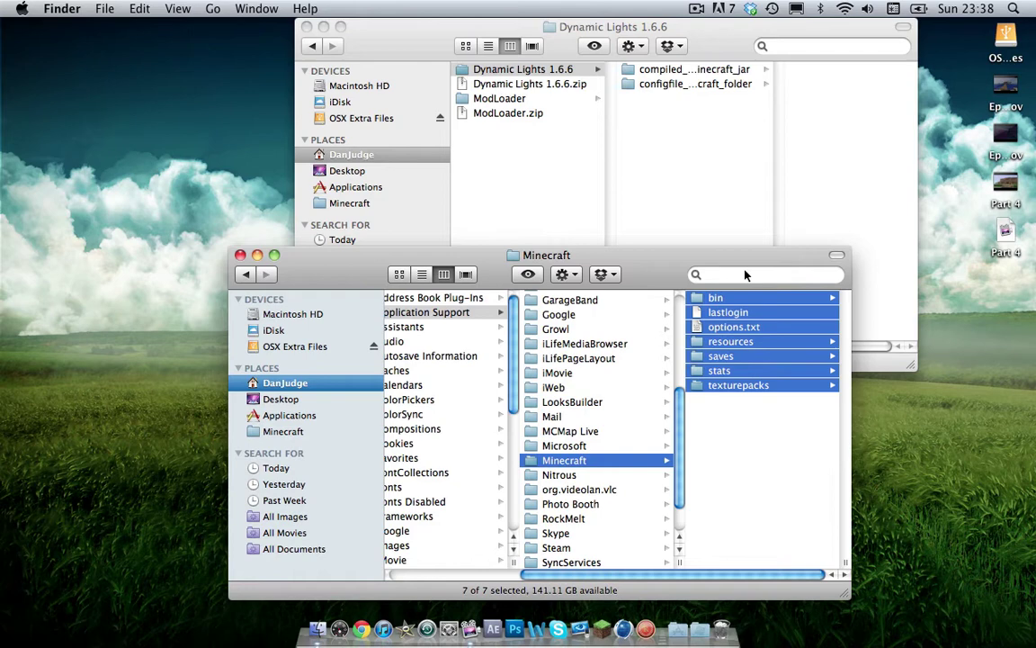
pyautogui.keyDown('super'); pyautogui.click(720, 370); pyautogui.keyUp('super')
pyautogui.keyDown('super'); pyautogui.click(721, 355); pyautogui.keyUp('super')
pyautogui.keyDown('super'); pyautogui.click(724, 385); pyautogui.keyUp('super')
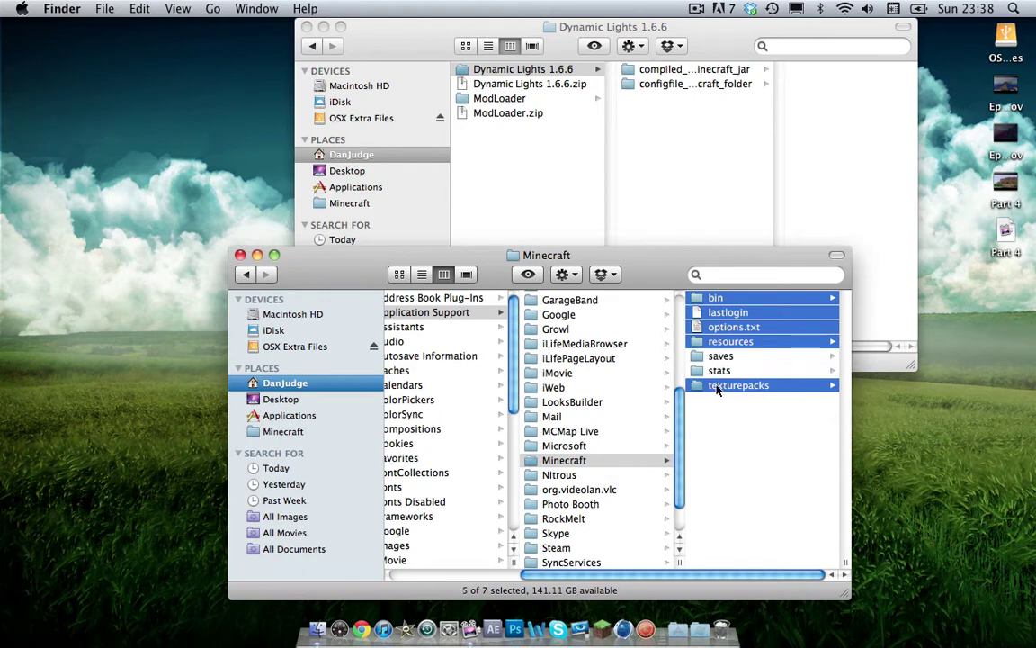
pyautogui.keyDown('super'); pyautogui.click(720, 313); pyautogui.keyUp('super')
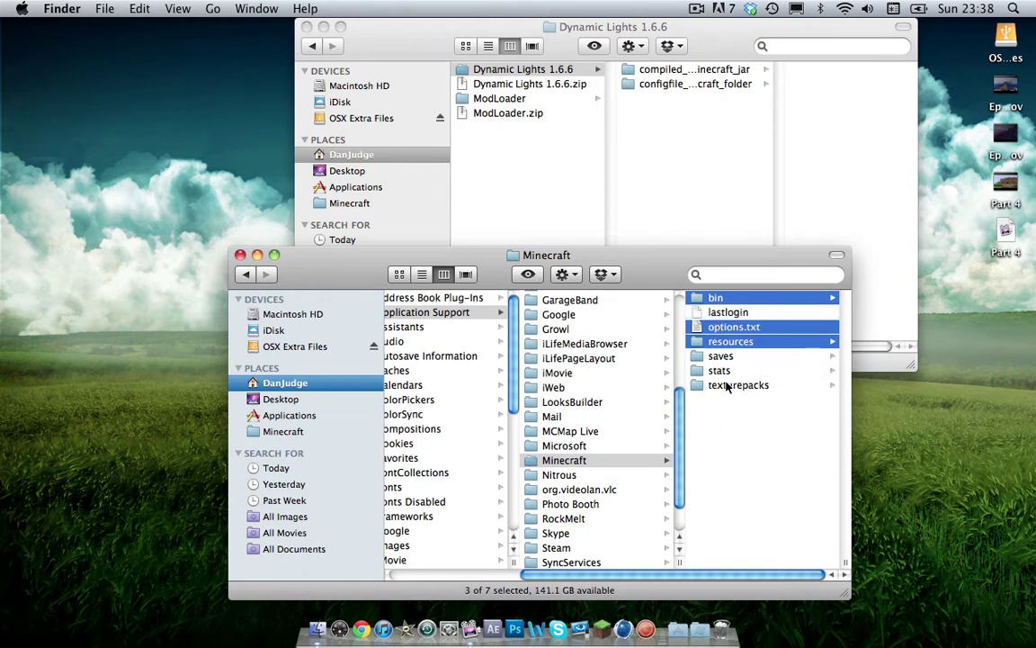
pyautogui.rightClick(737, 341)
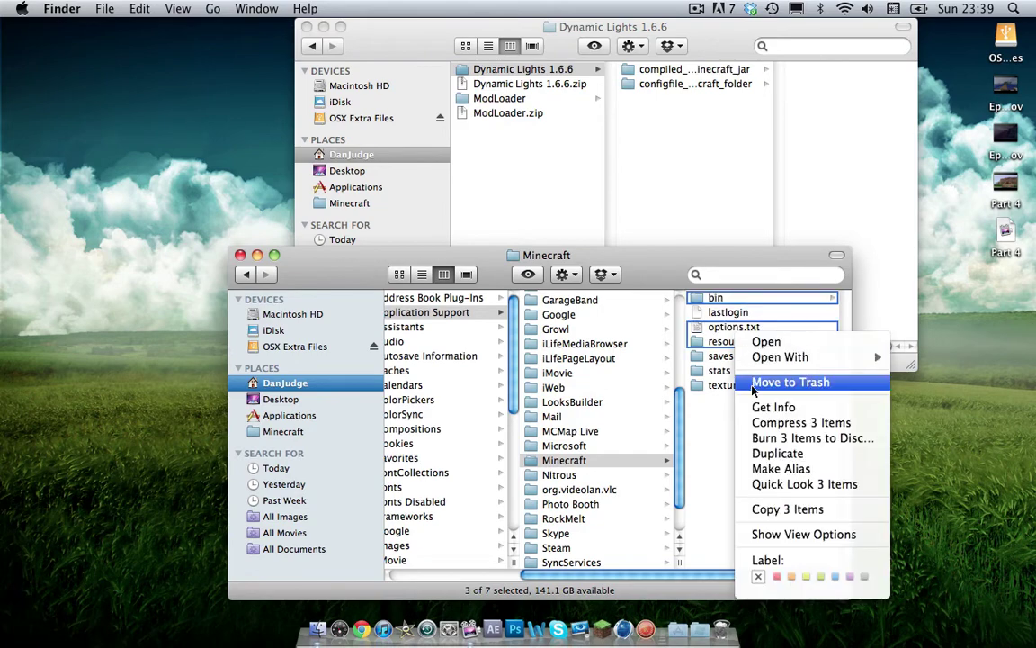
pyautogui.click(753, 382)
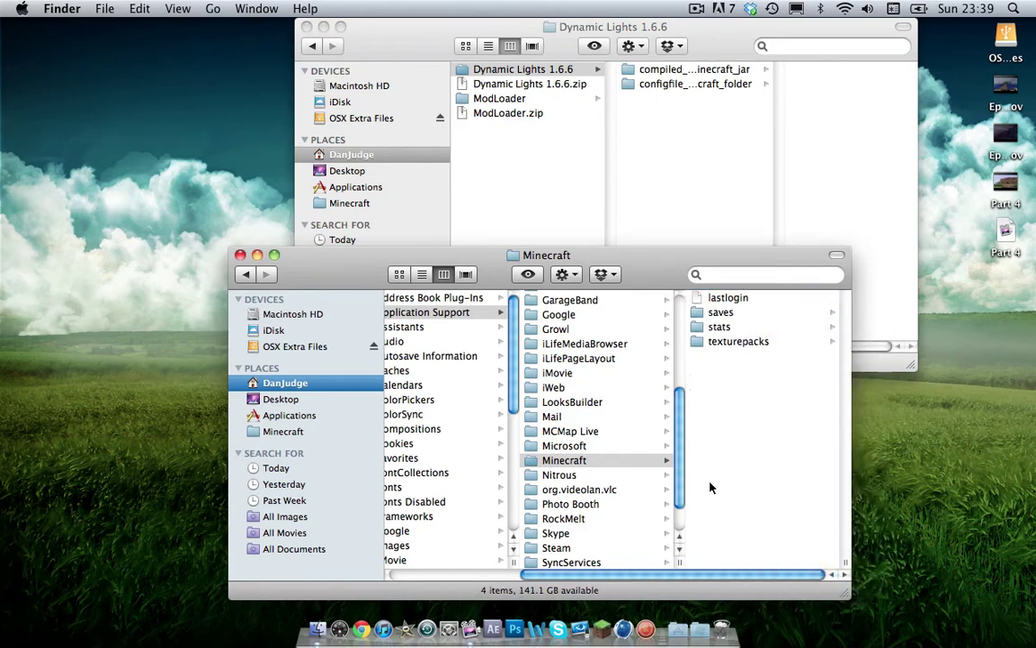
# - Launch Minecraft, log in with the remembered account to regenerate the game files, and close the game at its main menu
pyautogui.click(597, 630)
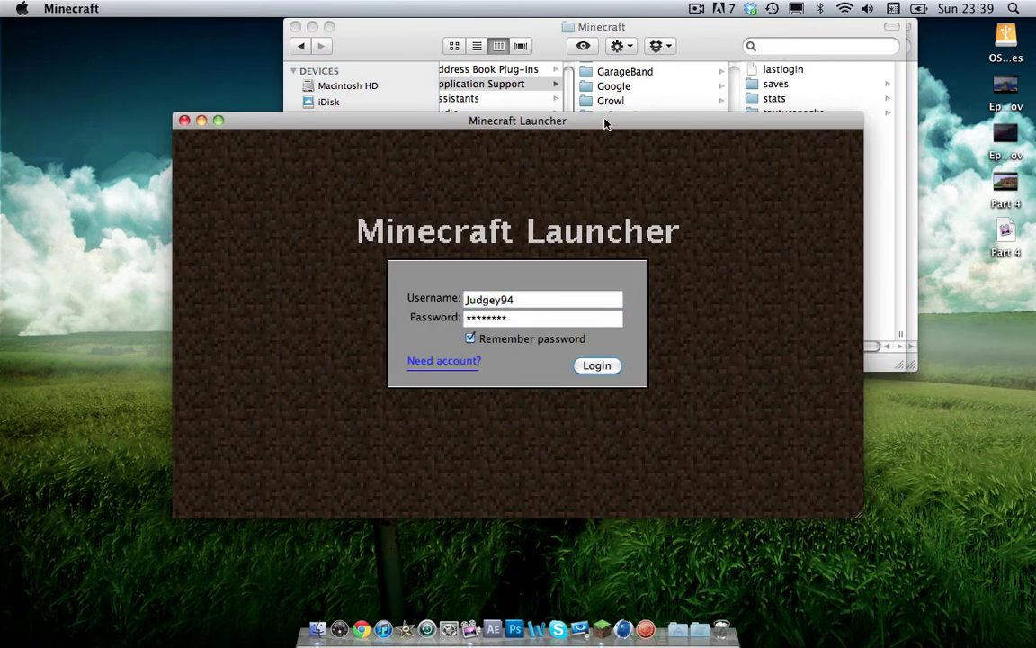
pyautogui.press('Return')
pyautogui.moveTo(604, 124); pyautogui.dragTo(606, 272)
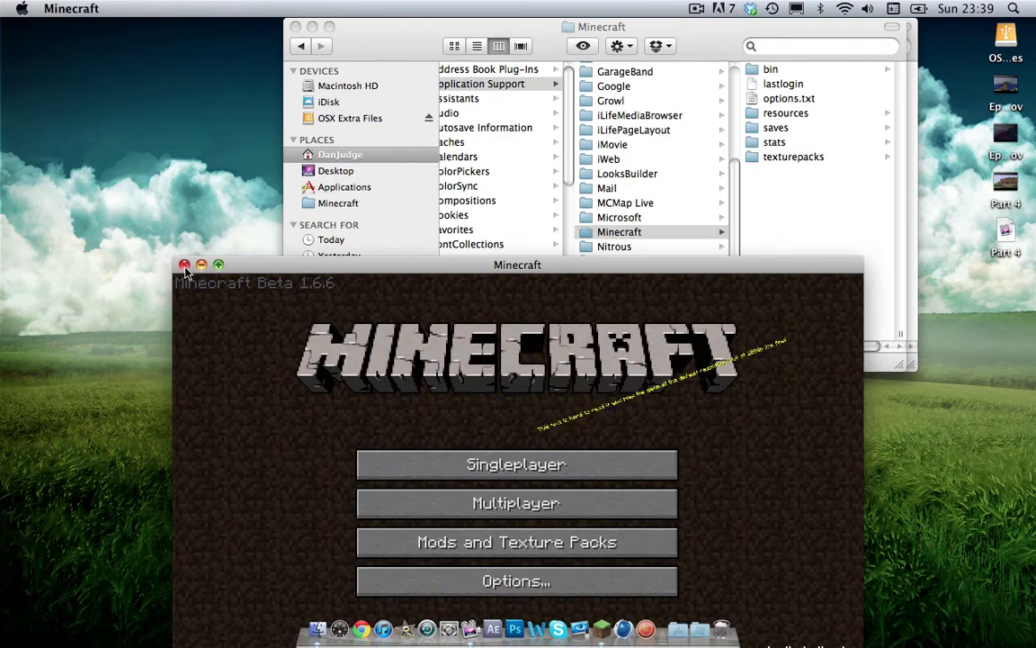
pyautogui.click(183, 264)
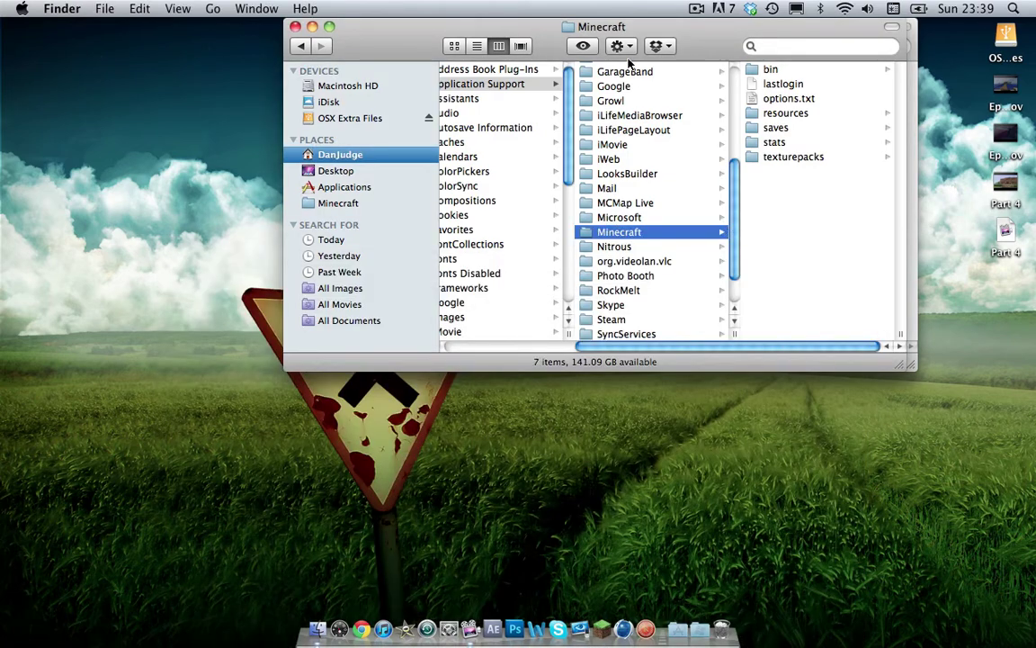
# - Move the Minecraft folder window clear of the Dynamic Lights window and open the bin folder
pyautogui.moveTo(628, 60); pyautogui.dragTo(418, 229)
pyautogui.click(585, 327)
pyautogui.press('super+a')
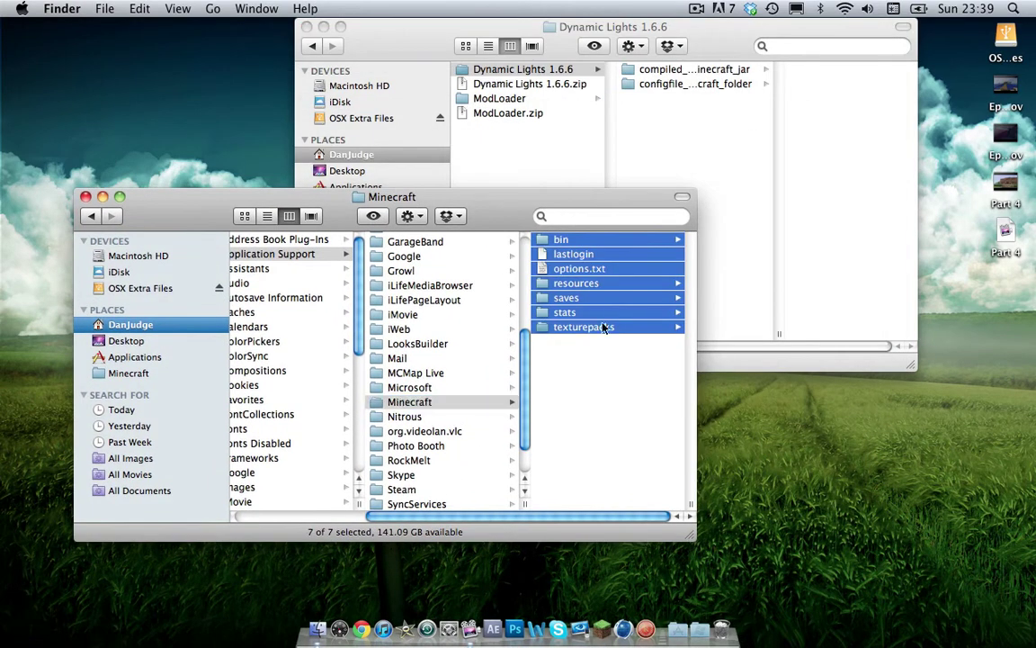
pyautogui.click(607, 359)
pyautogui.click(573, 253)
pyautogui.press('Up')
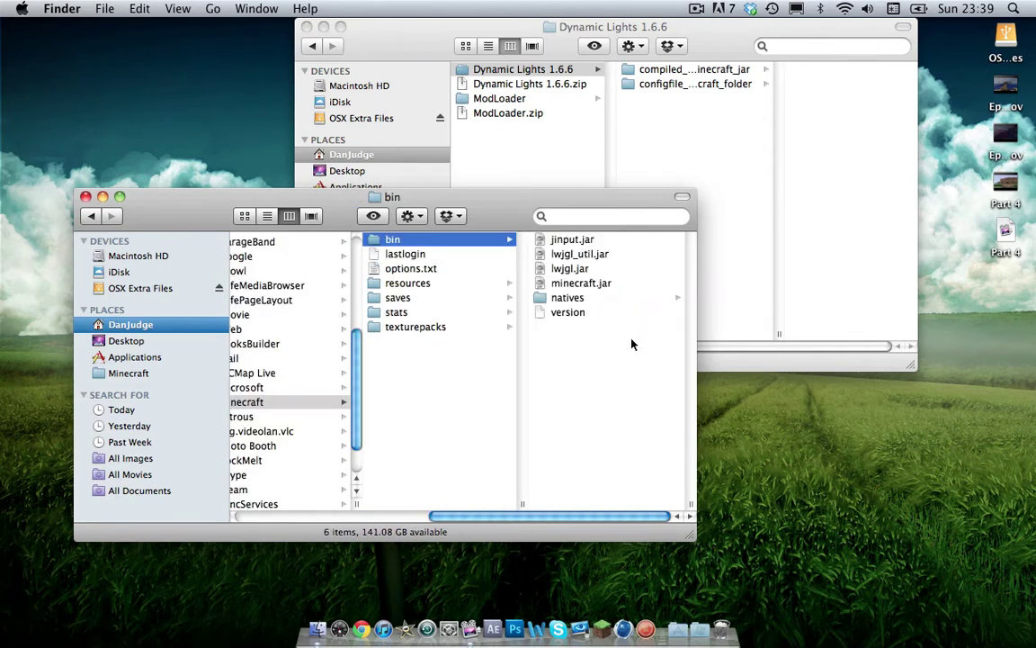
# - Extract minecraft.jar in the bin folder with Archive Utility
pyautogui.click(567, 284)
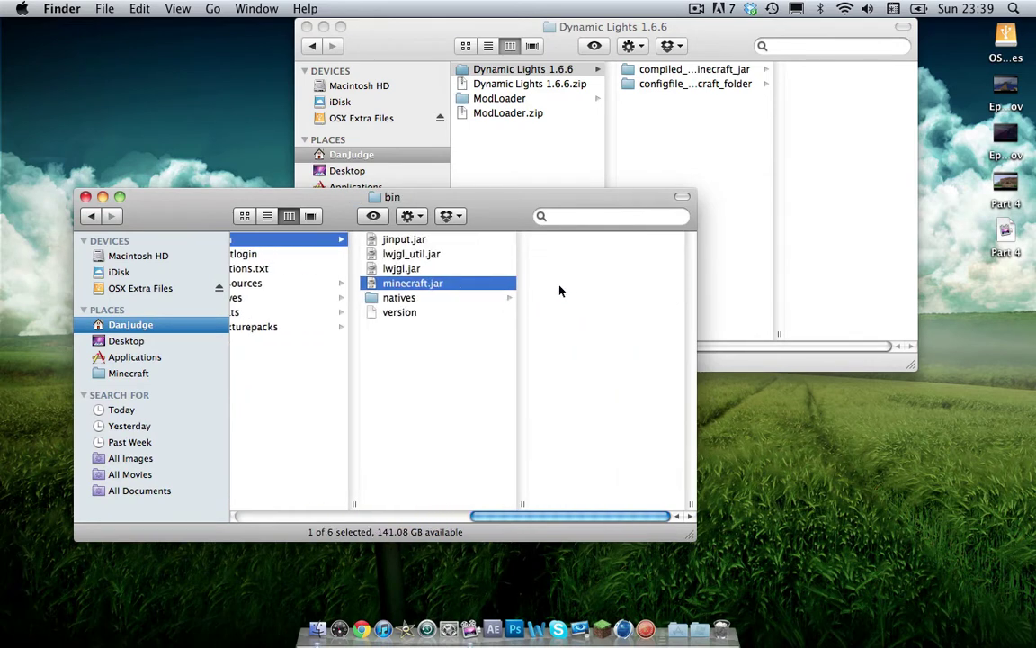
pyautogui.rightClick(458, 286)
pyautogui.moveTo(540, 307)
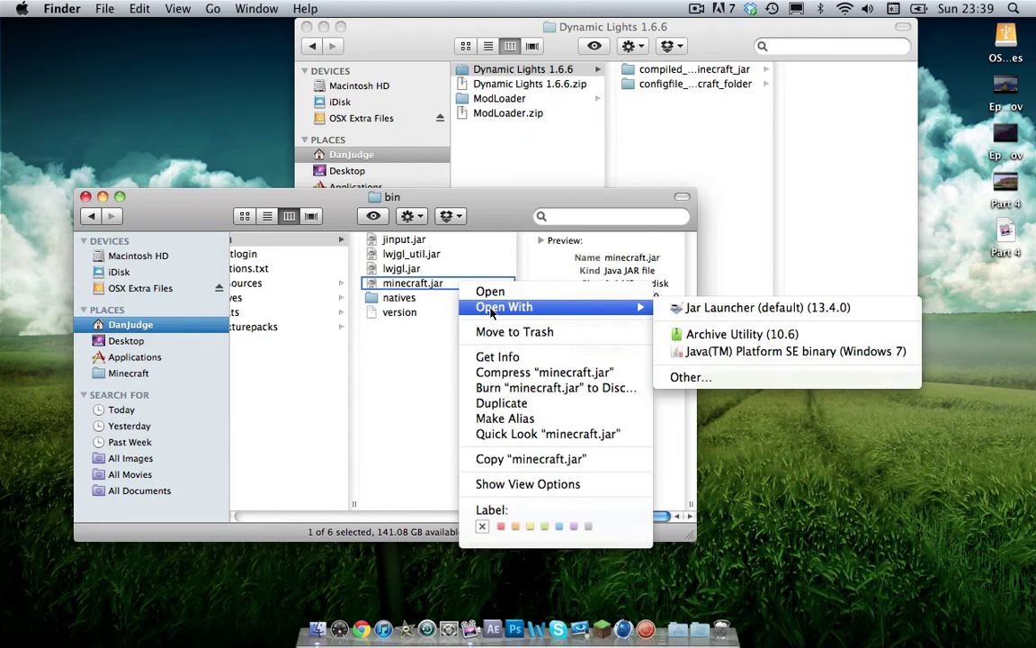
pyautogui.click(839, 334)
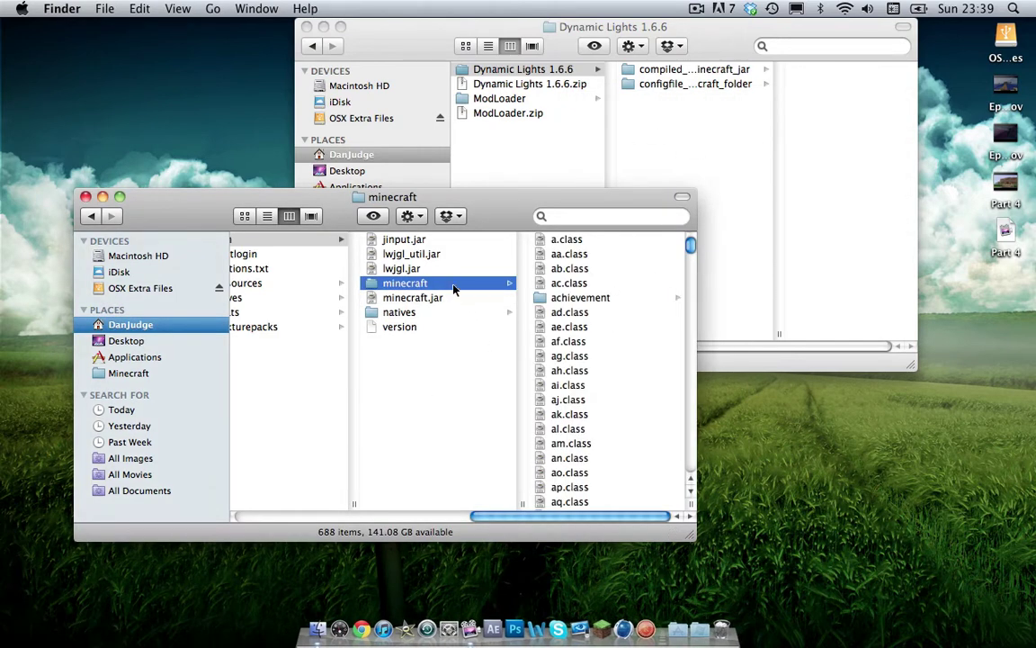
# - Move the META-INF folder inside the unpacked minecraft folder to the Trash
pyautogui.click(576, 371)
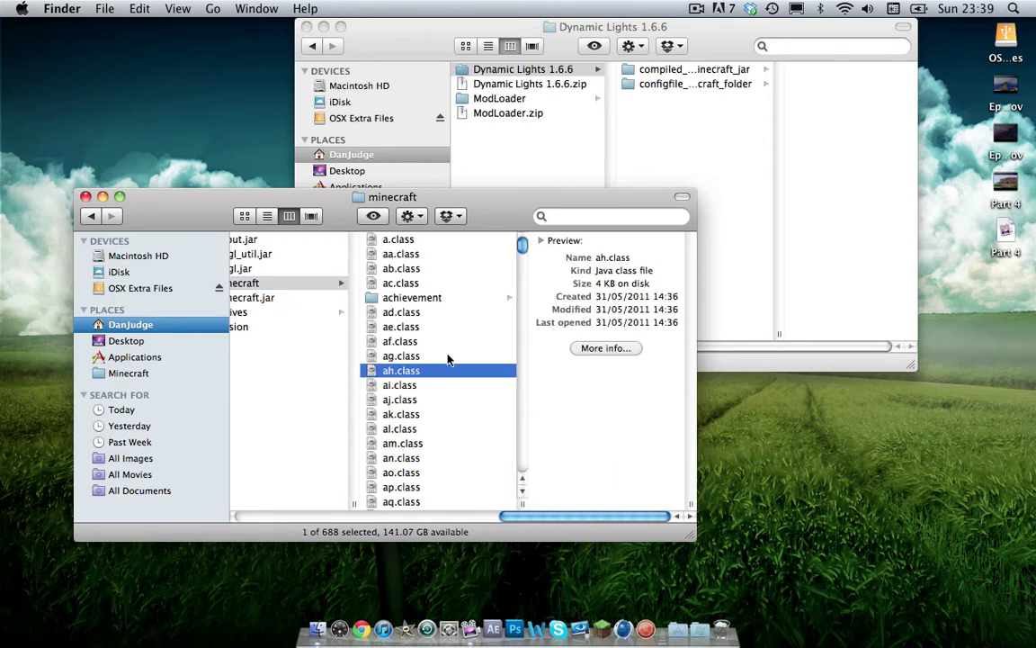
pyautogui.press('m')
pyautogui.scroll(-3, 439, 395)
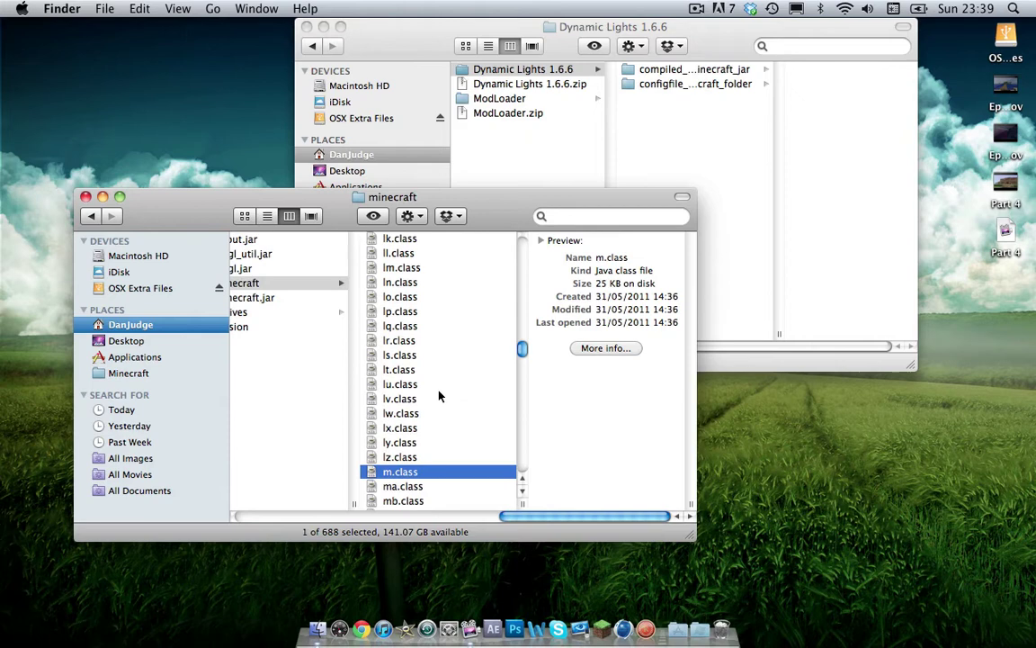
pyautogui.moveTo(692, 537); pyautogui.dragTo(906, 537)
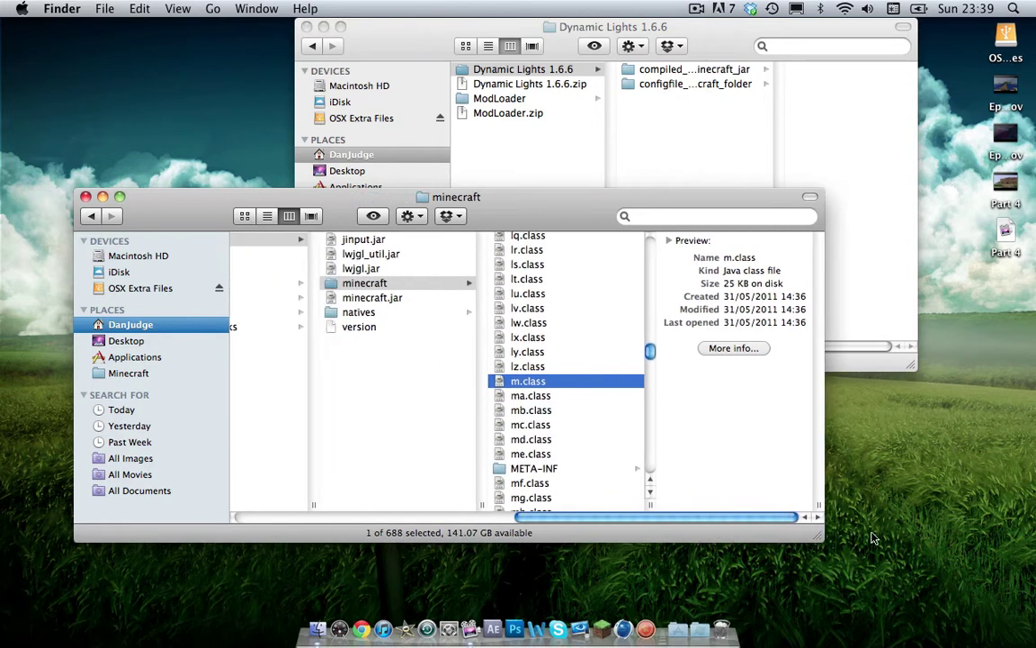
pyautogui.scroll(-4, 676, 416)
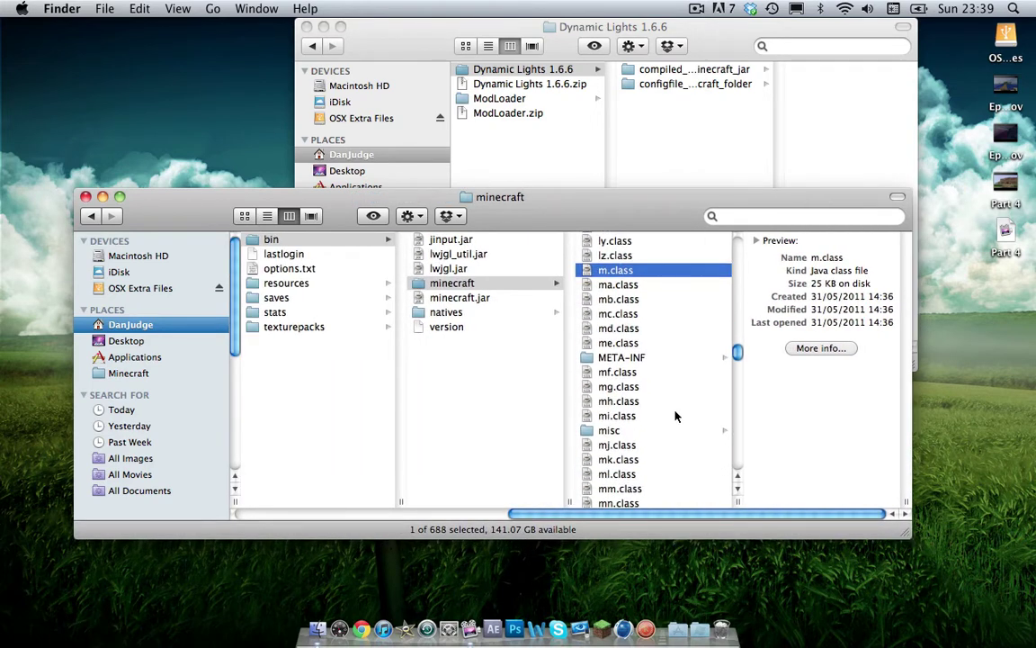
pyautogui.click(630, 360)
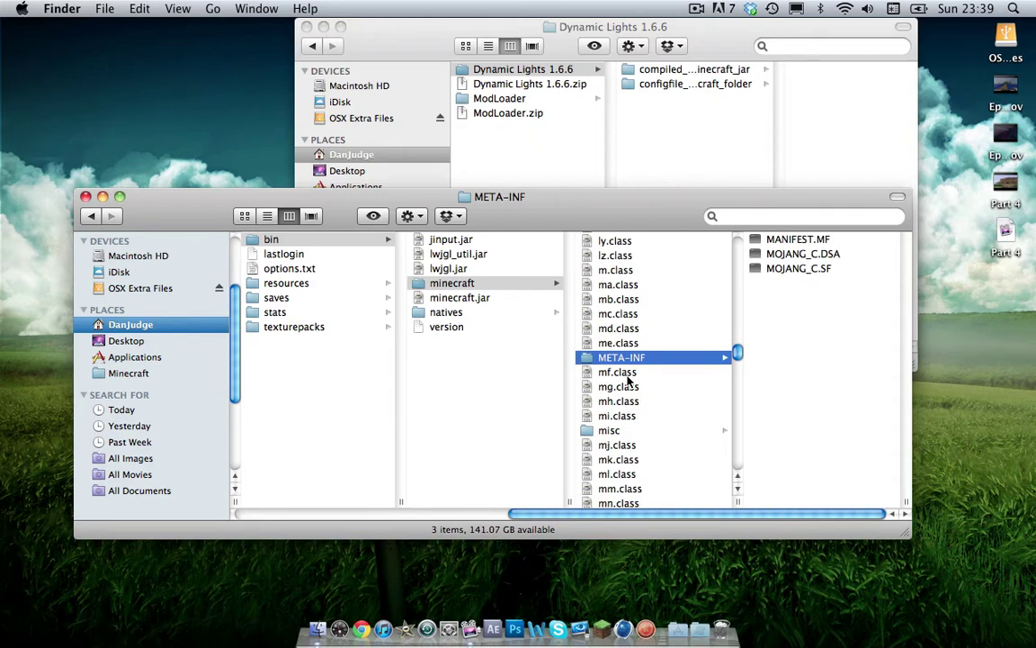
pyautogui.press('super+BackSpace')
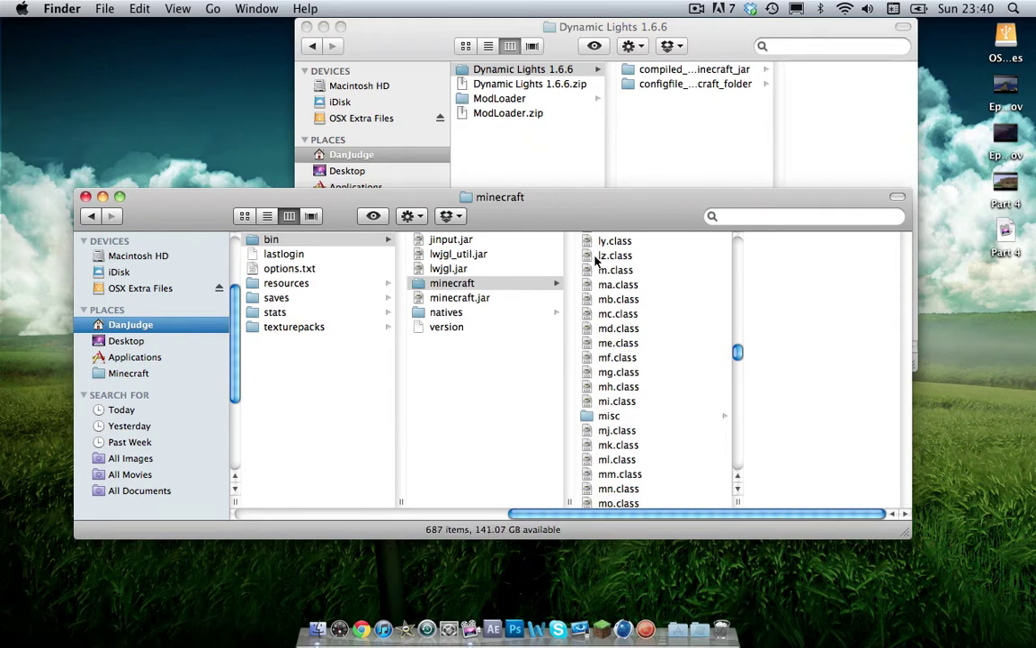
# - Rearrange the two Finder windows so the widened Dynamic Lights window sits above the minecraft folder window with both folders' contents accessible
pyautogui.moveTo(555, 208); pyautogui.dragTo(621, 278)
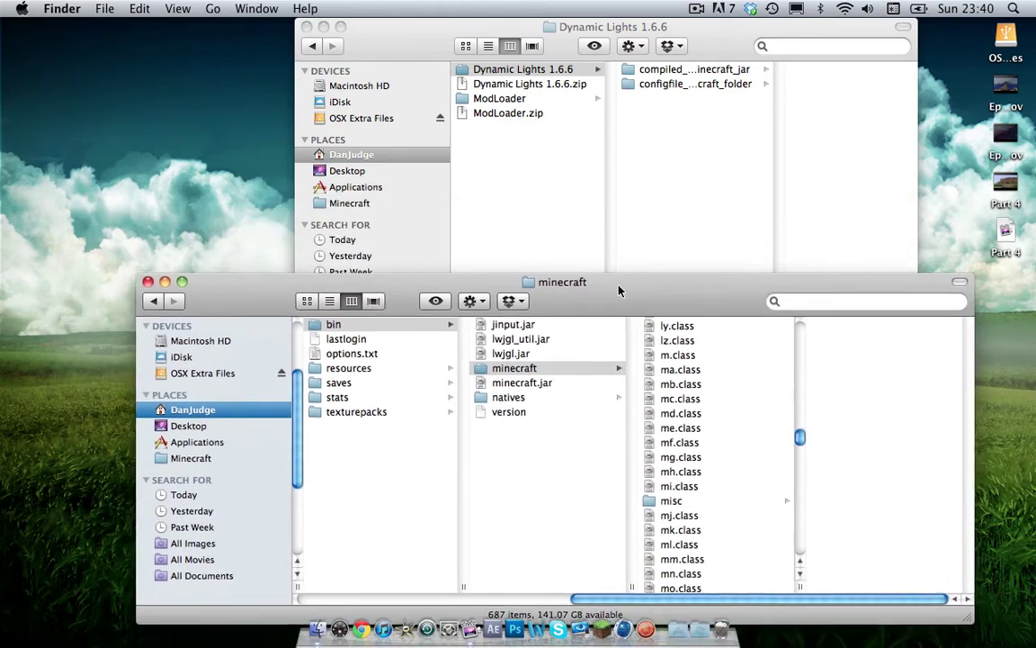
pyautogui.click(644, 191)
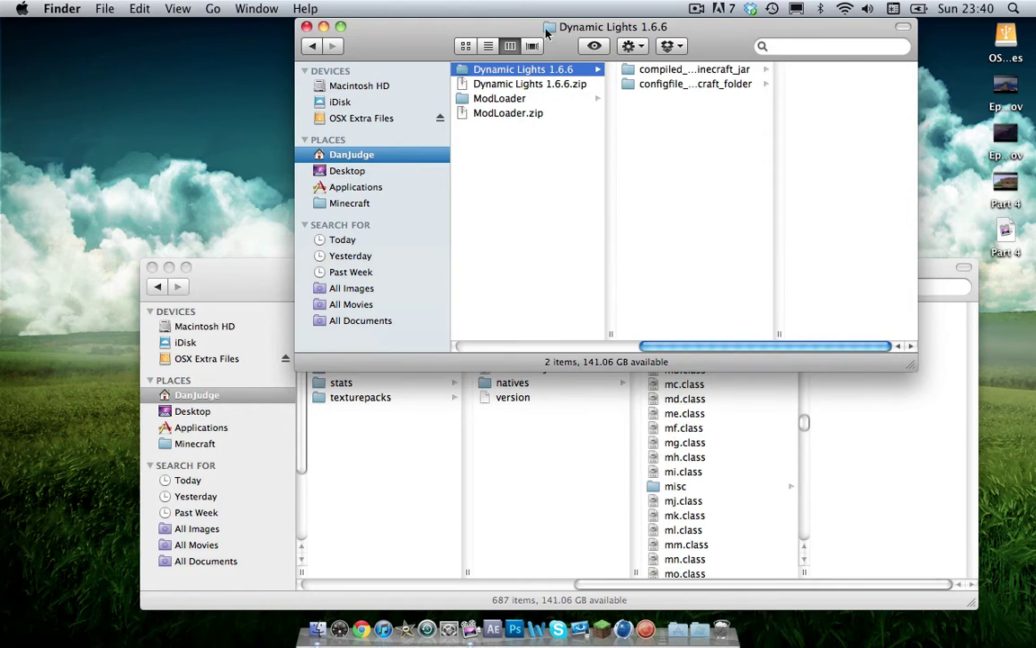
pyautogui.moveTo(550, 31); pyautogui.dragTo(472, 34)
pyautogui.click(427, 101)
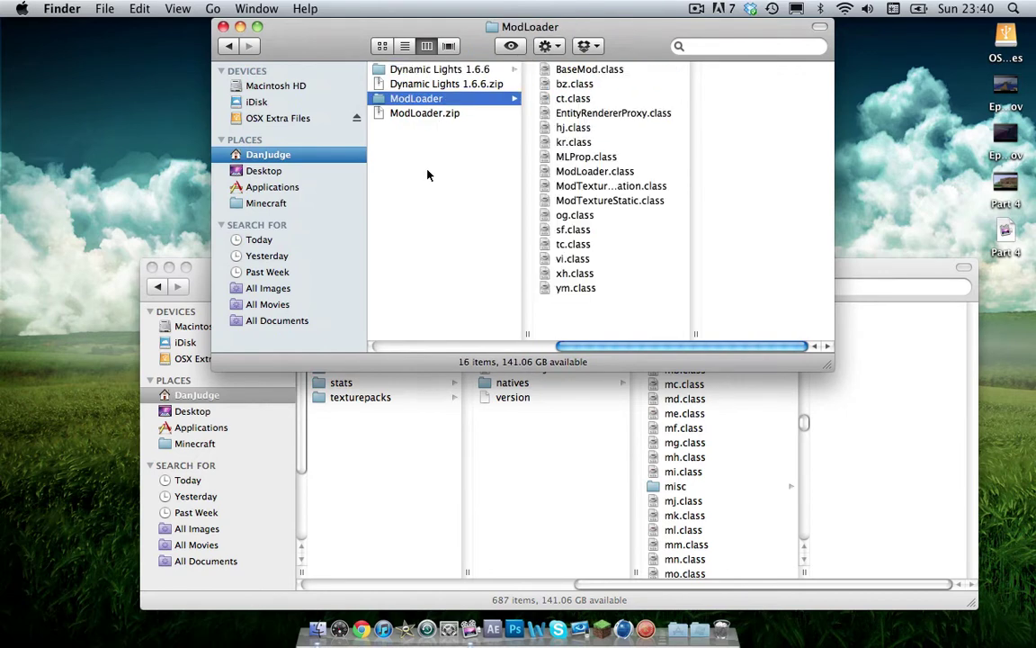
pyautogui.click(429, 177)
pyautogui.moveTo(828, 376); pyautogui.dragTo(1012, 344)
pyautogui.moveTo(662, 26); pyautogui.dragTo(632, 15)
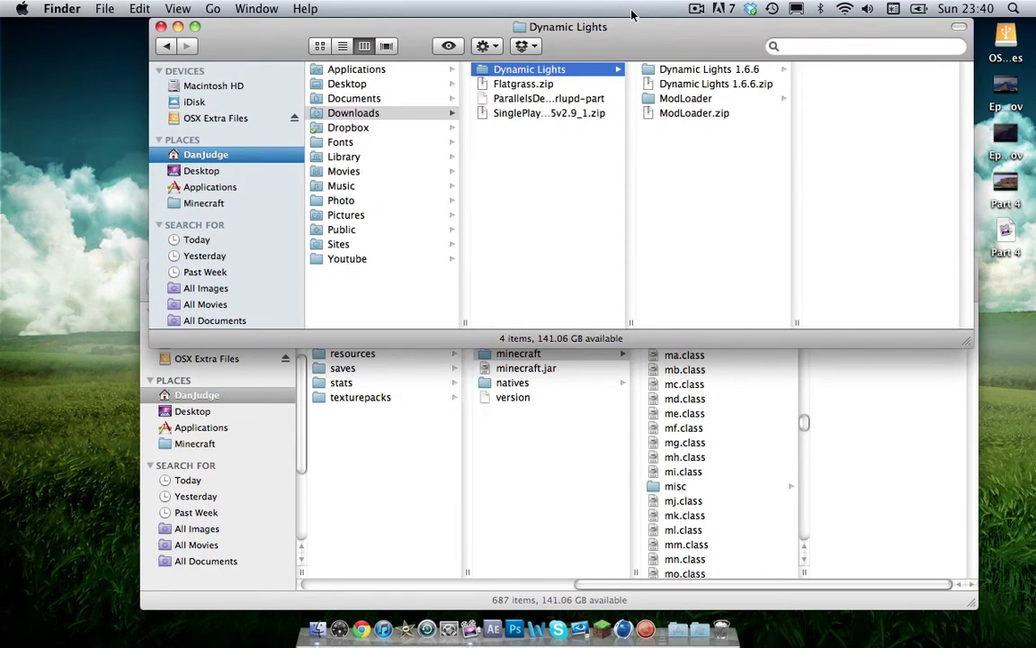
# - Move all class files from compiled_put_this_into_minecraft_jar in Dynamic Lights 1.6.6 into the unpacked minecraft folder, replacing all duplicates
pyautogui.click(778, 69)
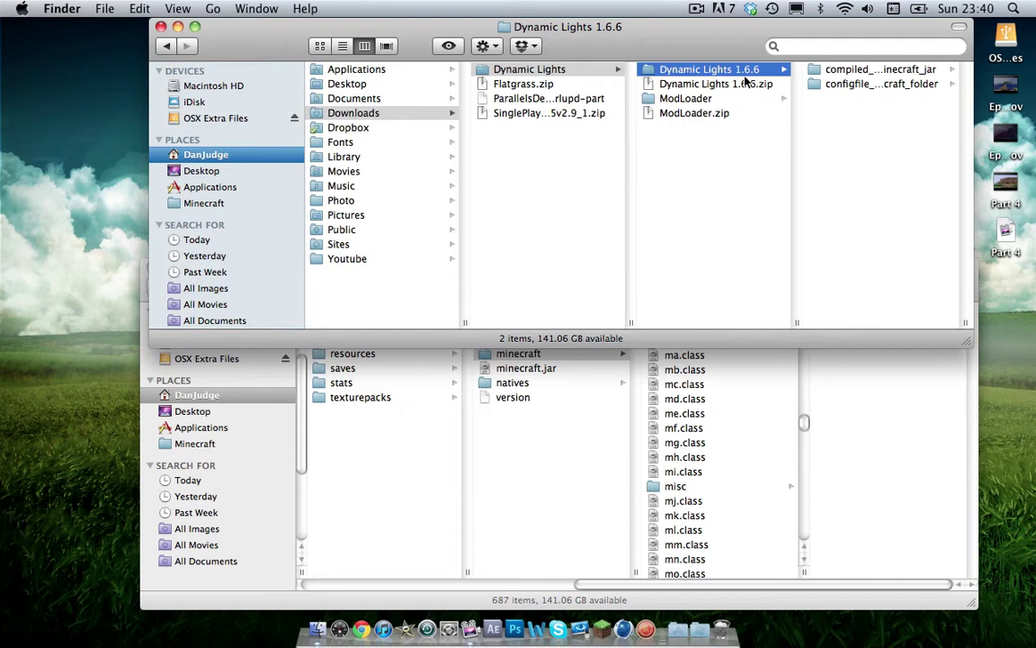
pyautogui.click(859, 70)
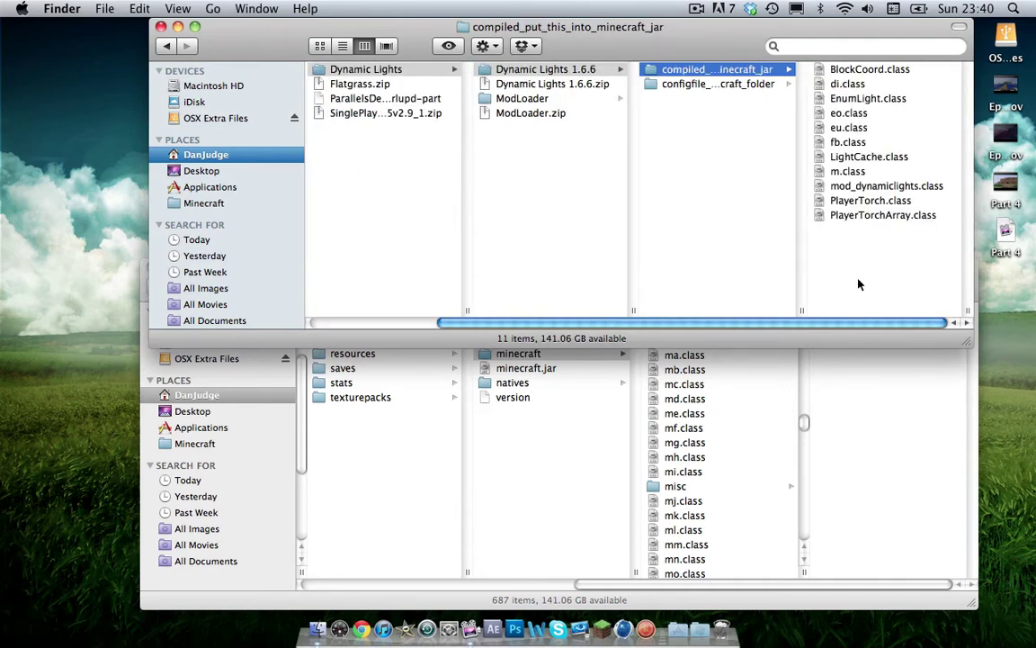
pyautogui.moveTo(859, 284); pyautogui.dragTo(874, 51)
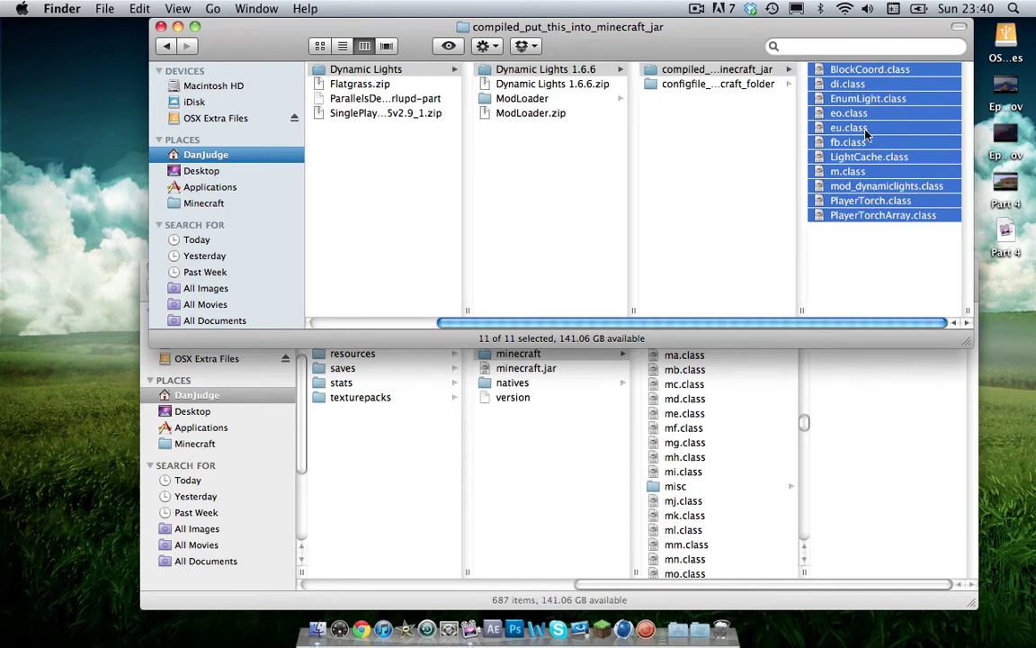
pyautogui.moveTo(865, 132); pyautogui.dragTo(701, 430)
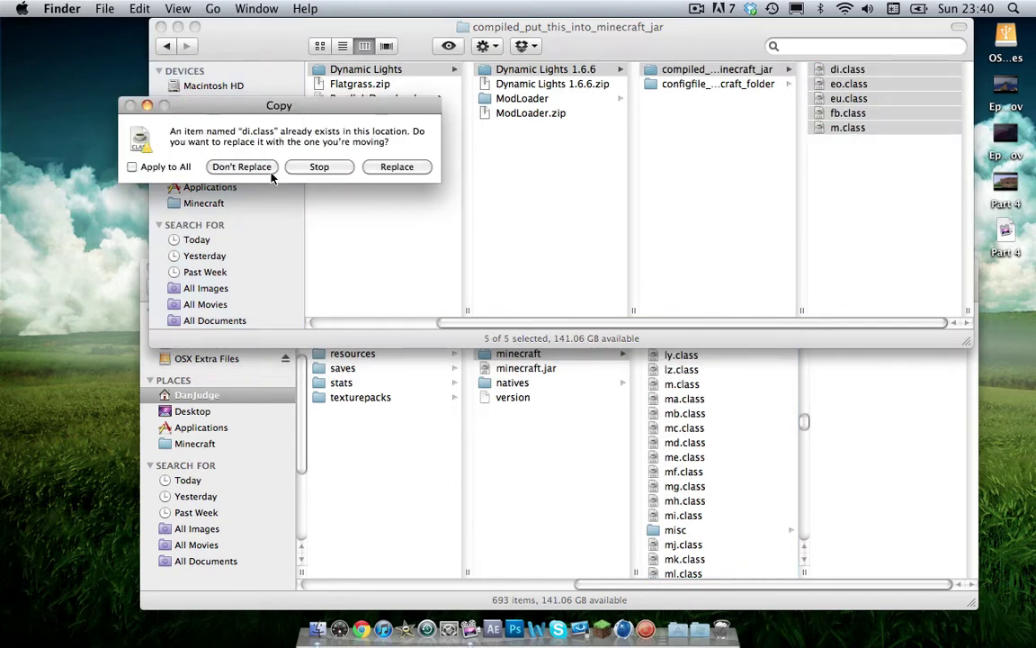
pyautogui.click(133, 166)
pyautogui.click(404, 168)
# - Move the emptied compiled_put_this_into_minecraft_jar folder to the Trash
pyautogui.click(738, 70)
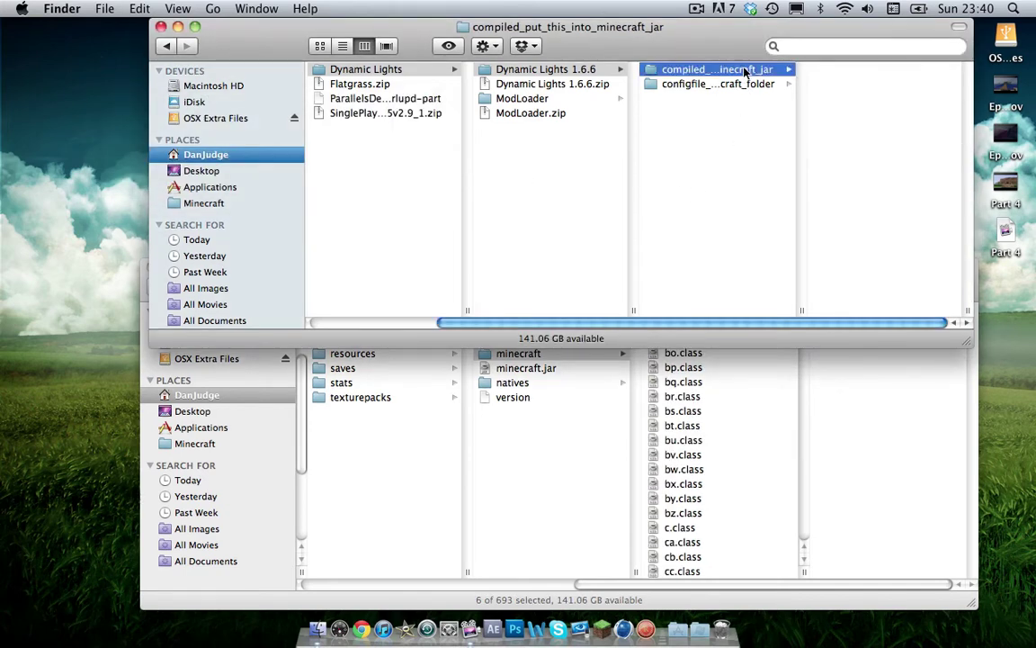
pyautogui.rightClick(738, 70)
pyautogui.click(707, 101)
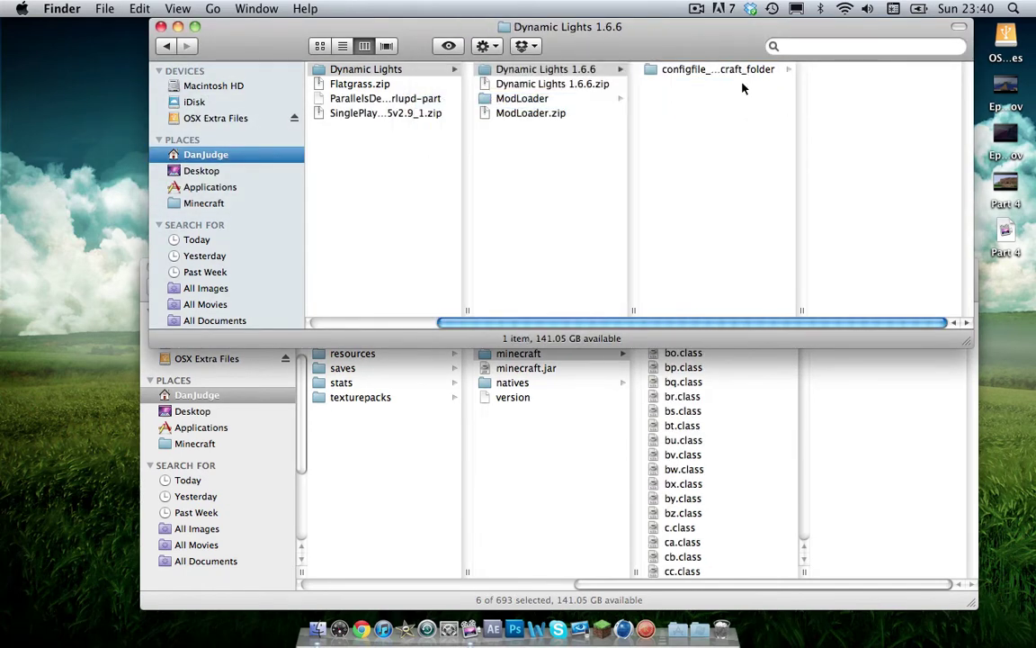
# - Move dynamiclights.settings from the configfile folder into the main Minecraft folder, beside bin
pyautogui.click(739, 70)
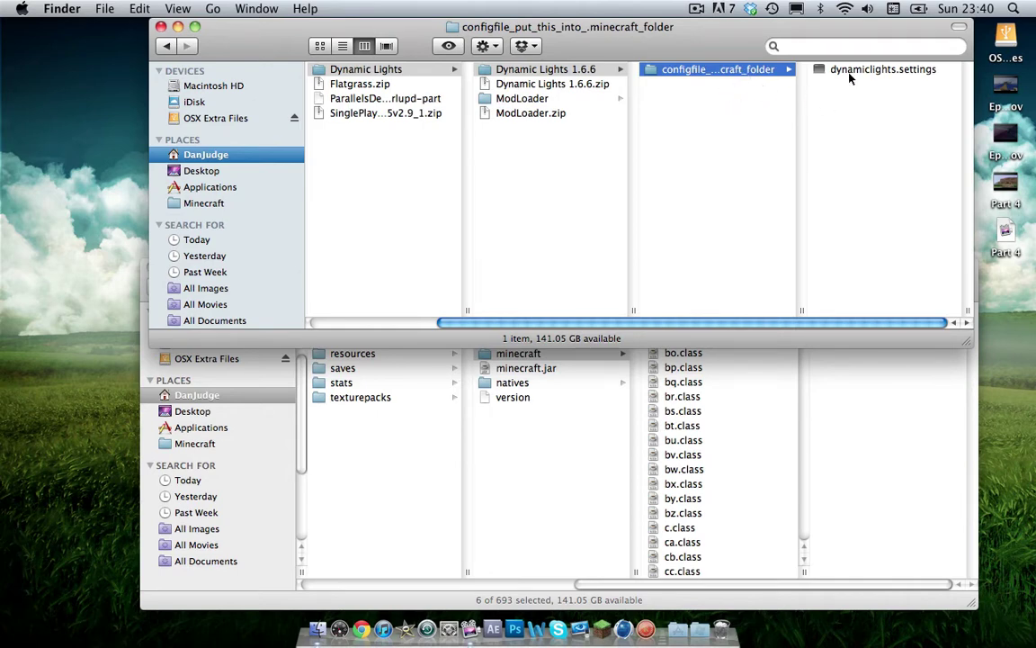
pyautogui.moveTo(861, 74); pyautogui.dragTo(364, 455)
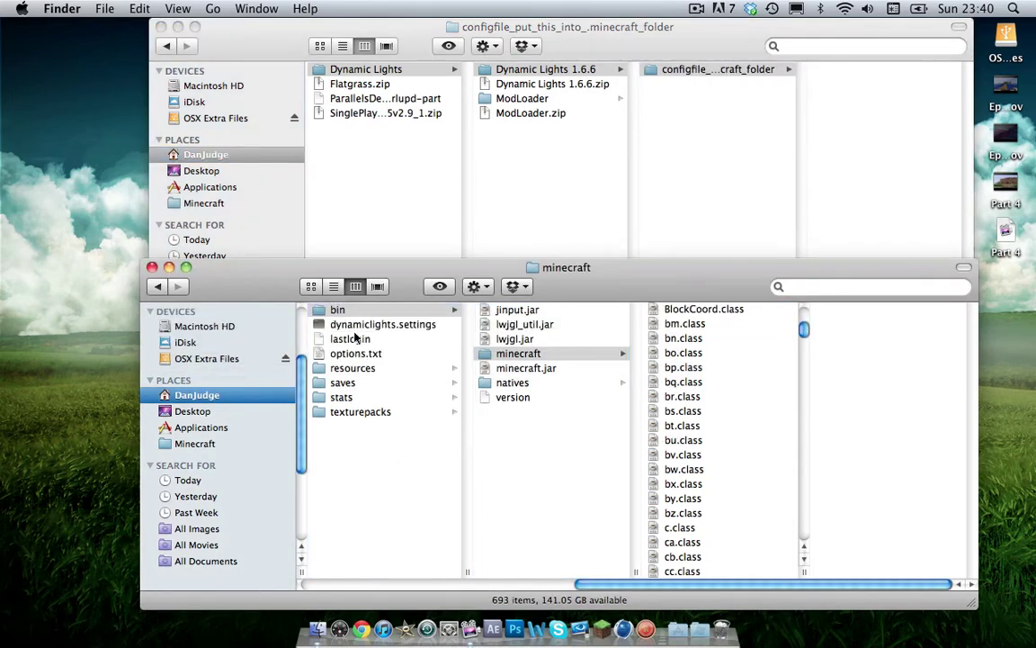
pyautogui.click(352, 326)
# - Move the unpacked Dynamic Lights 1.6.6 folder to the Trash, keeping its zip file
pyautogui.click(631, 72)
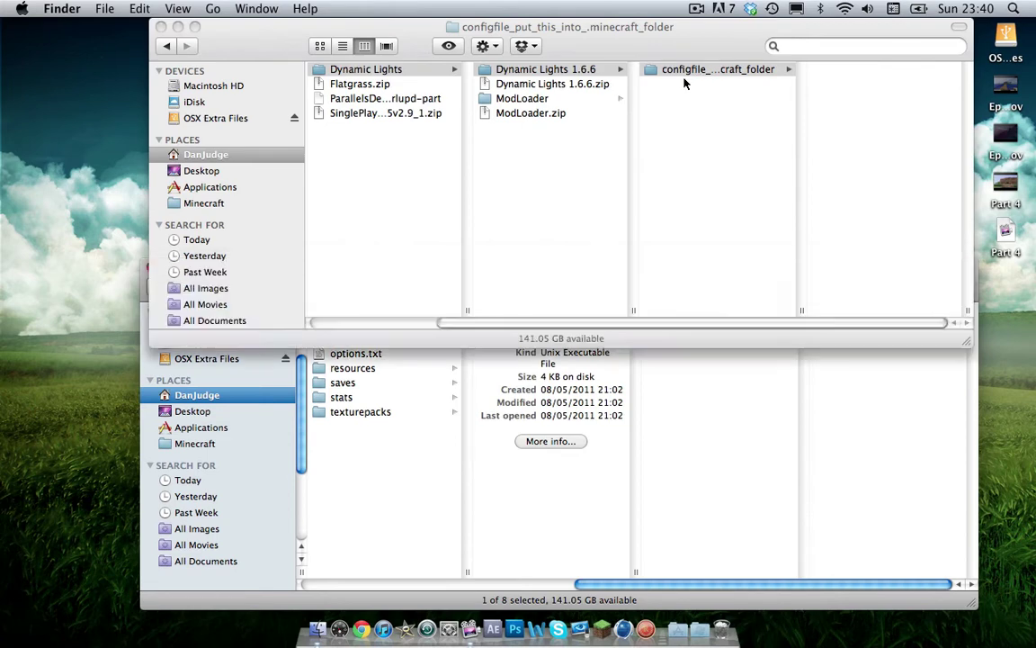
pyautogui.click(587, 71)
pyautogui.rightClick(587, 70)
pyautogui.click(616, 97)
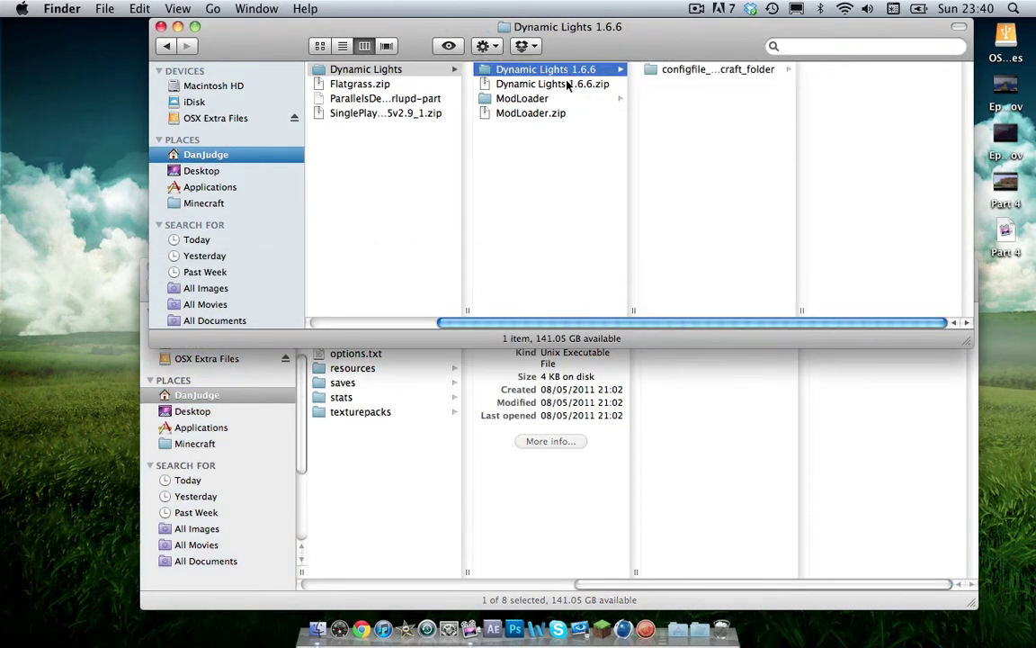
# - Move all class files from the ModLoader folder into the unpacked minecraft folder inside bin, replacing all duplicates
pyautogui.click(514, 83)
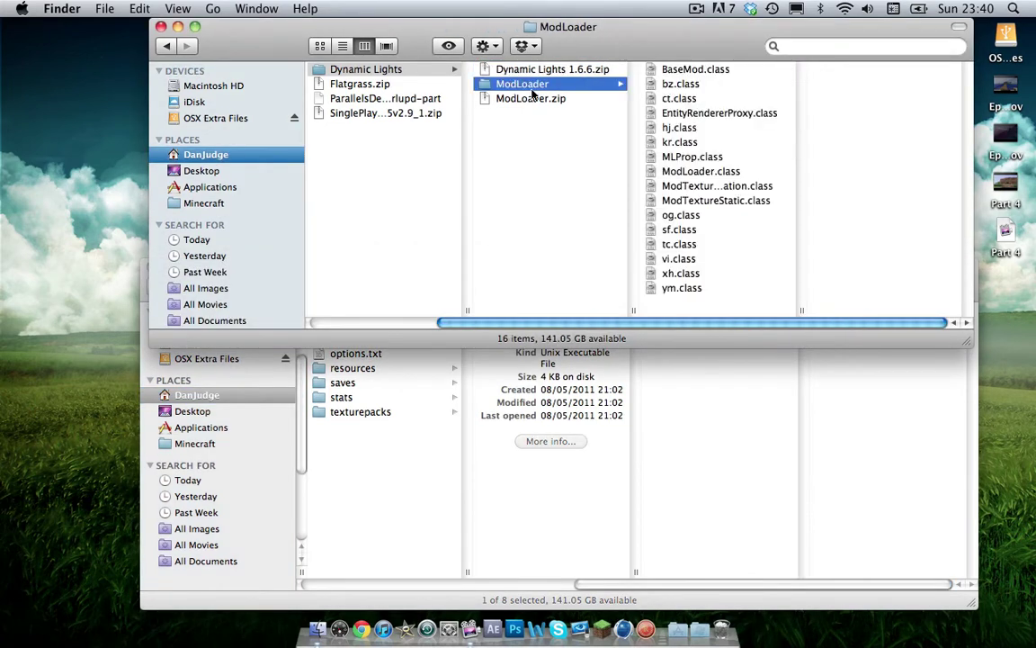
pyautogui.moveTo(676, 304); pyautogui.dragTo(647, 33)
pyautogui.click(368, 526)
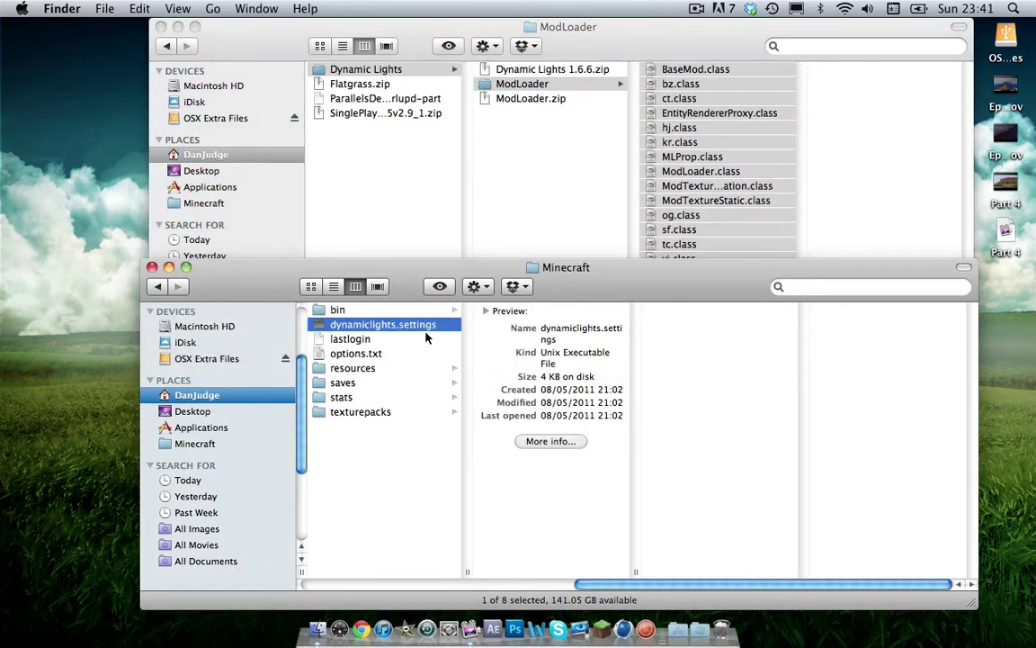
pyautogui.click(414, 309)
pyautogui.click(524, 366)
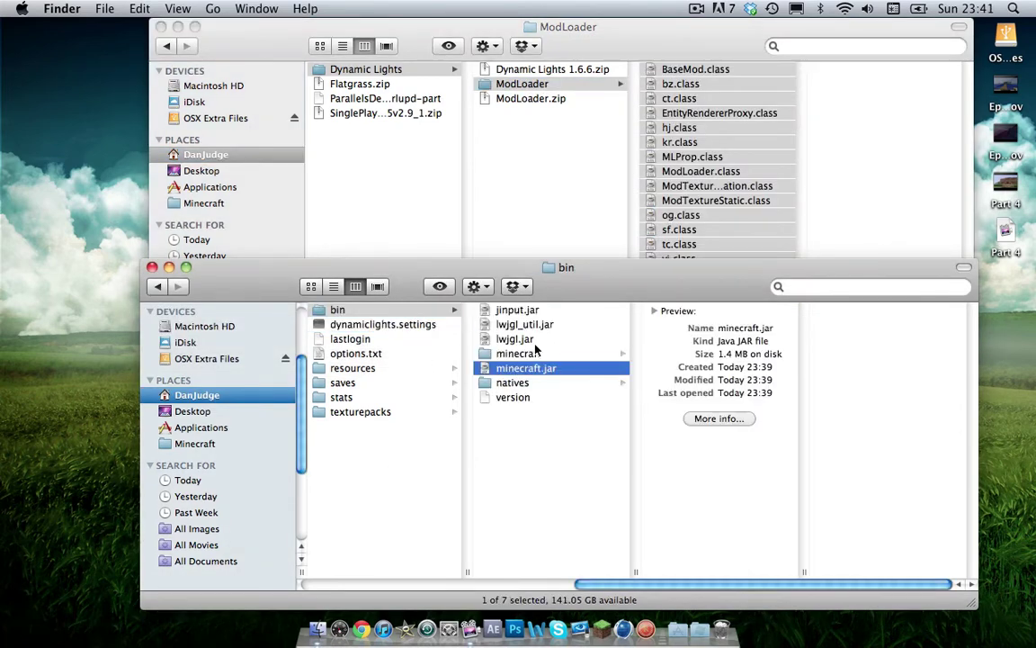
pyautogui.click(518, 353)
pyautogui.moveTo(717, 154); pyautogui.dragTo(519, 353)
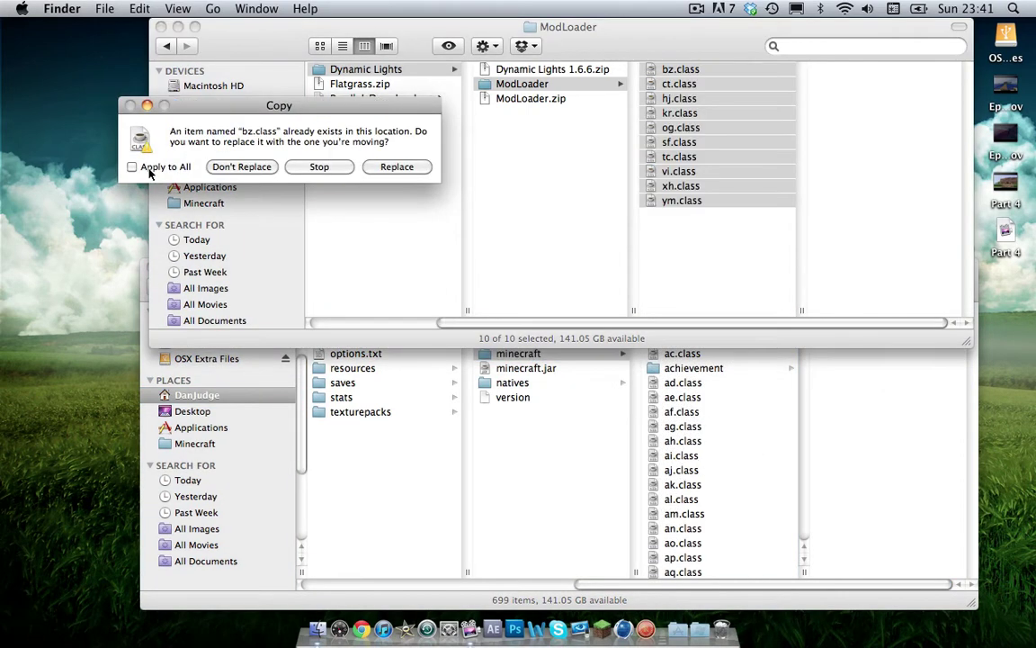
pyautogui.click(131, 167)
pyautogui.click(397, 166)
# - Move the emptied ModLoader folder to the Trash and close the Dynamic Lights window
pyautogui.click(544, 207)
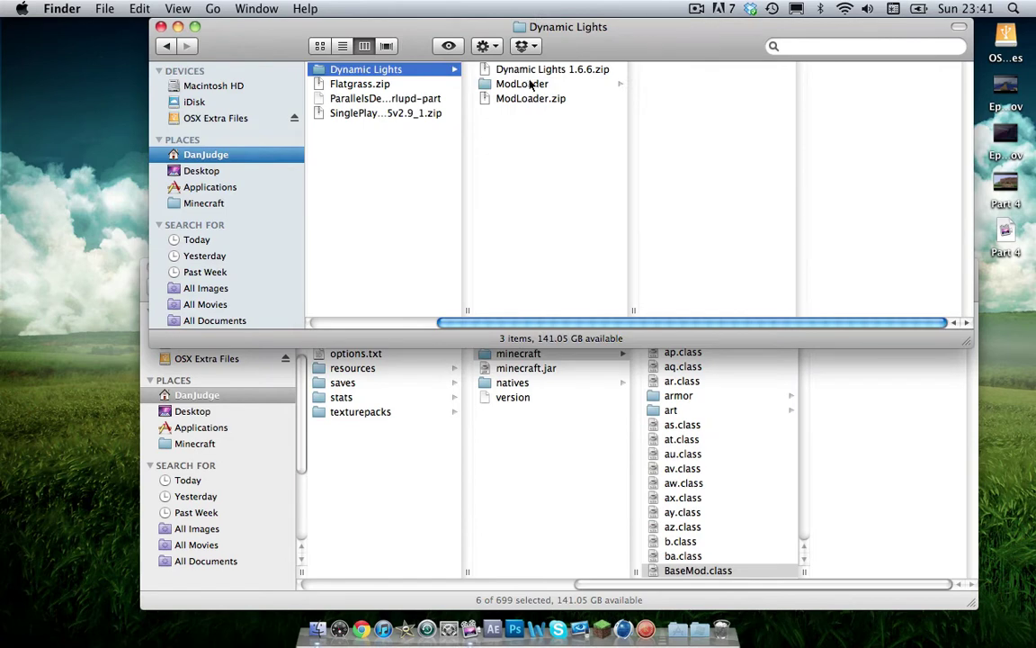
pyautogui.rightClick(520, 83)
pyautogui.click(526, 106)
pyautogui.moveTo(496, 126); pyautogui.dragTo(474, 170)
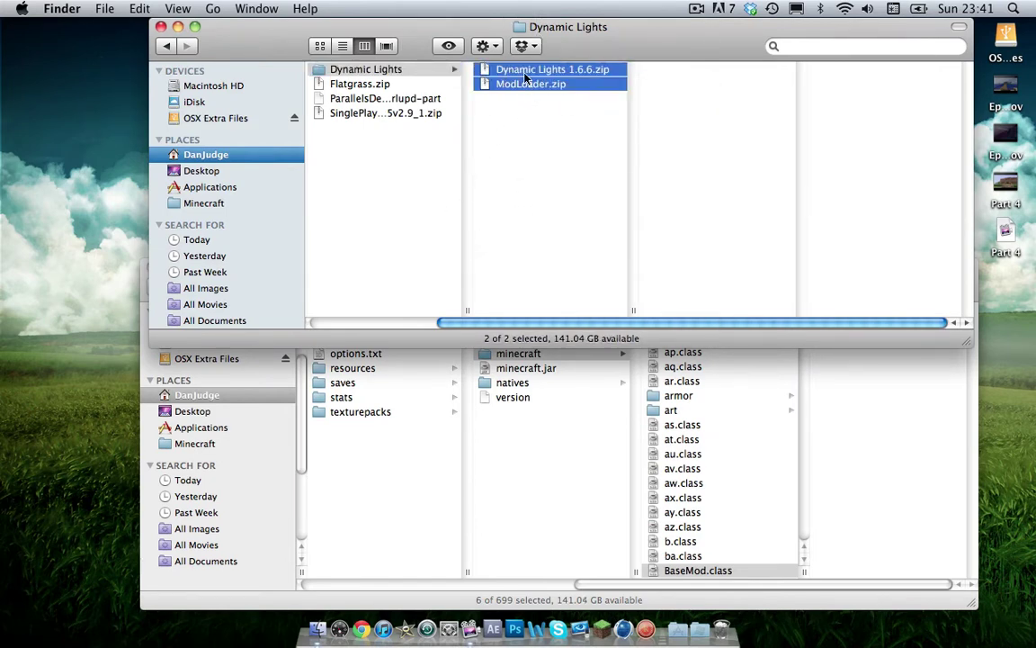
pyautogui.click(160, 26)
# - Rename the original minecraft.jar file in the bin folder as Minecraft Backup.jar
pyautogui.click(545, 442)
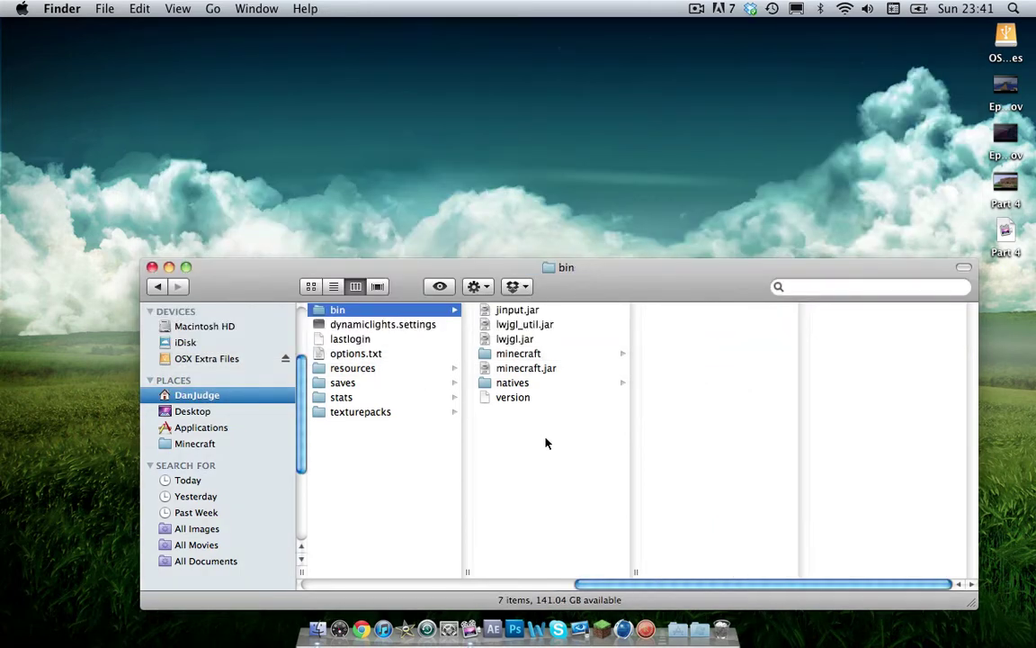
pyautogui.click(508, 353)
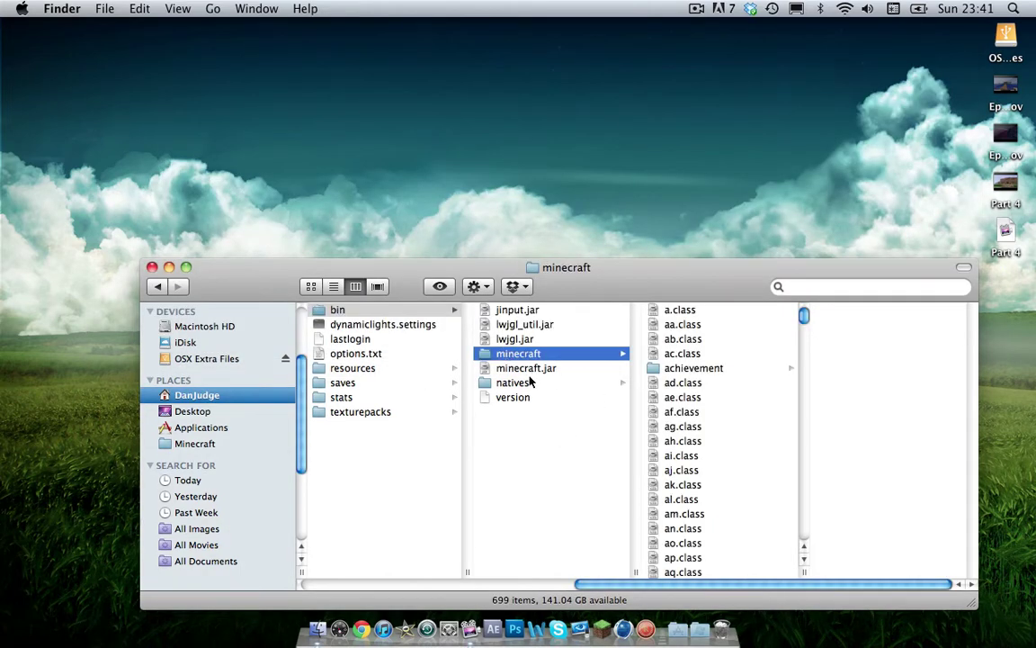
pyautogui.click(527, 371)
pyautogui.click(529, 374)
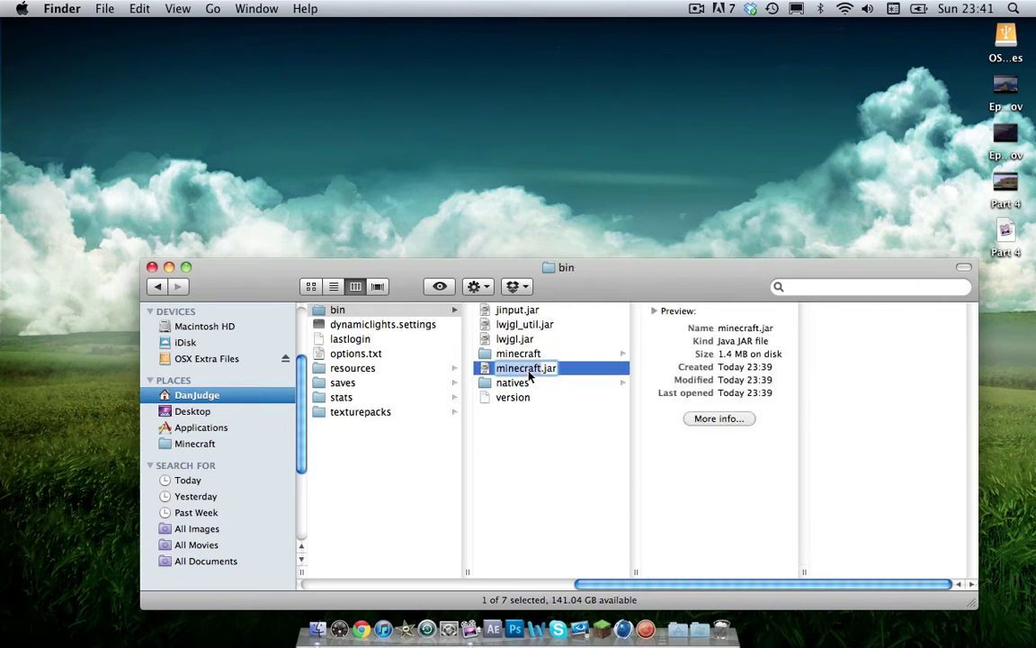
pyautogui.write('Minecraft Bakcup')
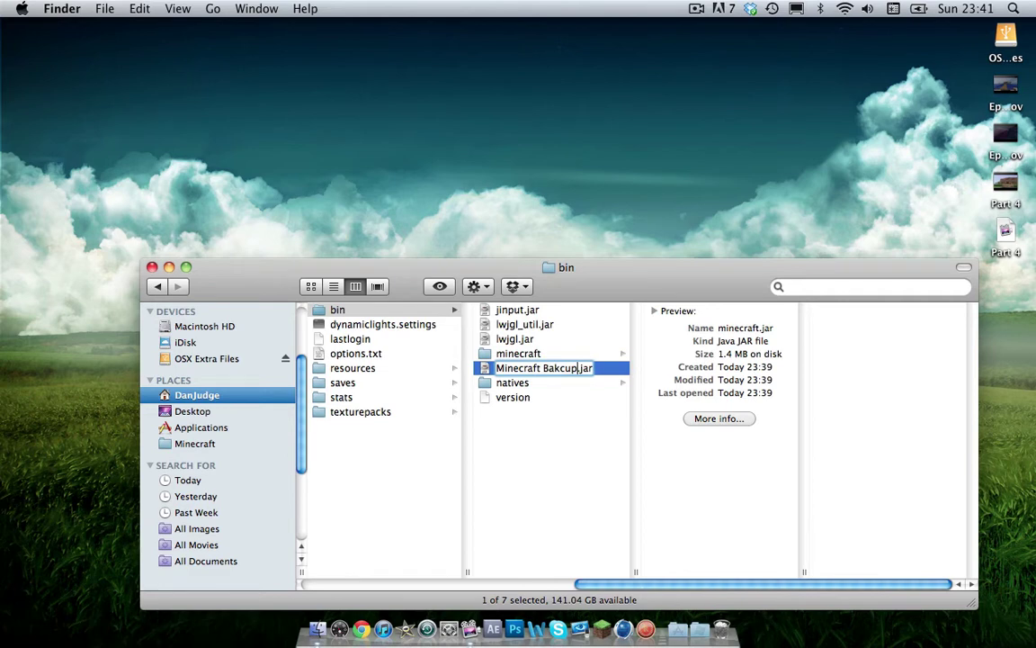
pyautogui.press('Return')
pyautogui.press('Return')
pyautogui.press('Right')
pyautogui.press('BackSpace')
pyautogui.press('BackSpace')
pyautogui.press('BackSpace')
pyautogui.press('BackSpace')
pyautogui.press('BackSpace')
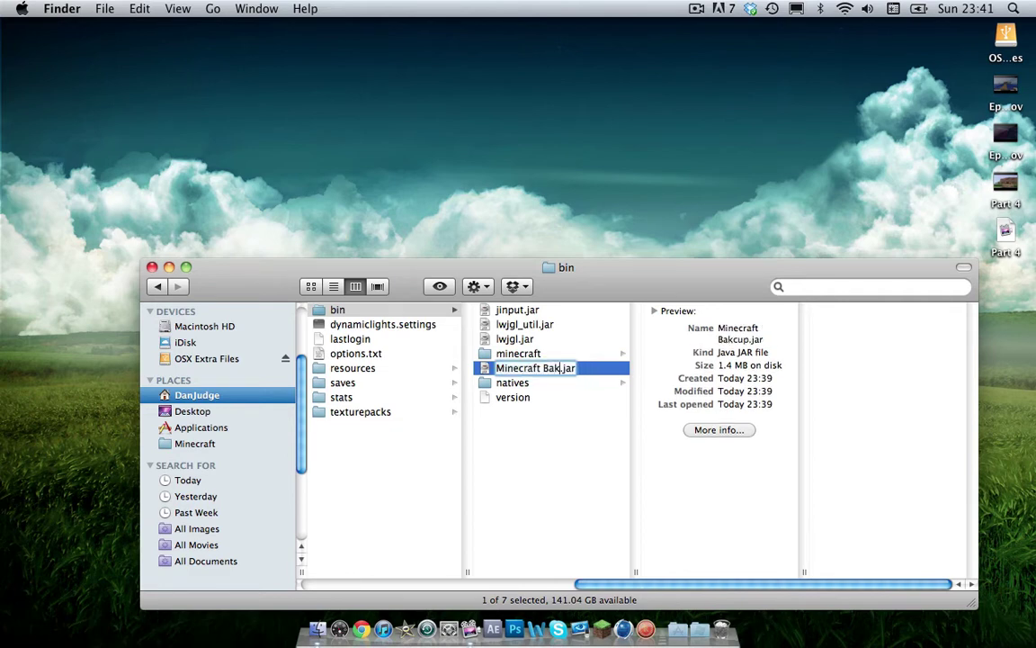
pyautogui.write('ackup')
pyautogui.press('Return')
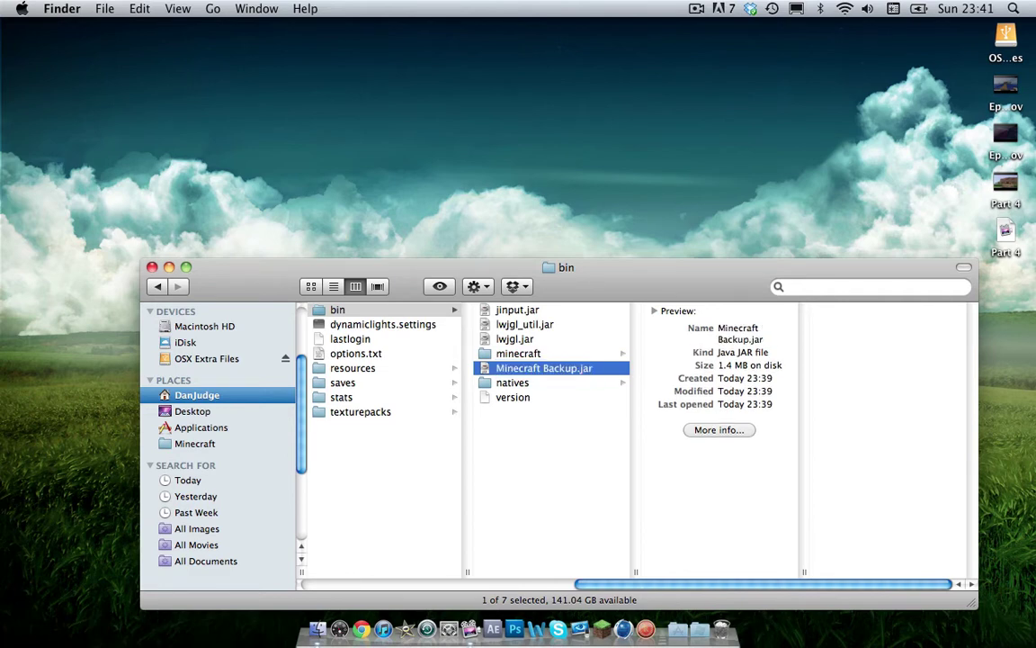
# - Rename the unpacked minecraft folder as Minecraft.jar, agreeing to add the .jar extension
pyautogui.click(518, 352)
pyautogui.press('Return')
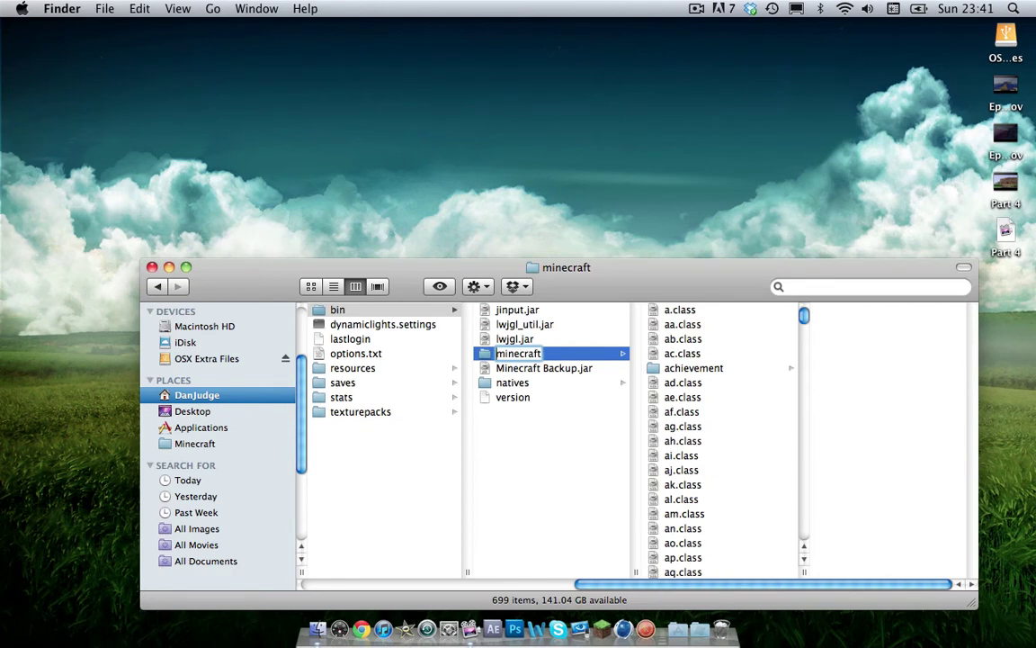
pyautogui.press('Delete')
pyautogui.write('M')
pyautogui.write('.jar')
pyautogui.press('Return')
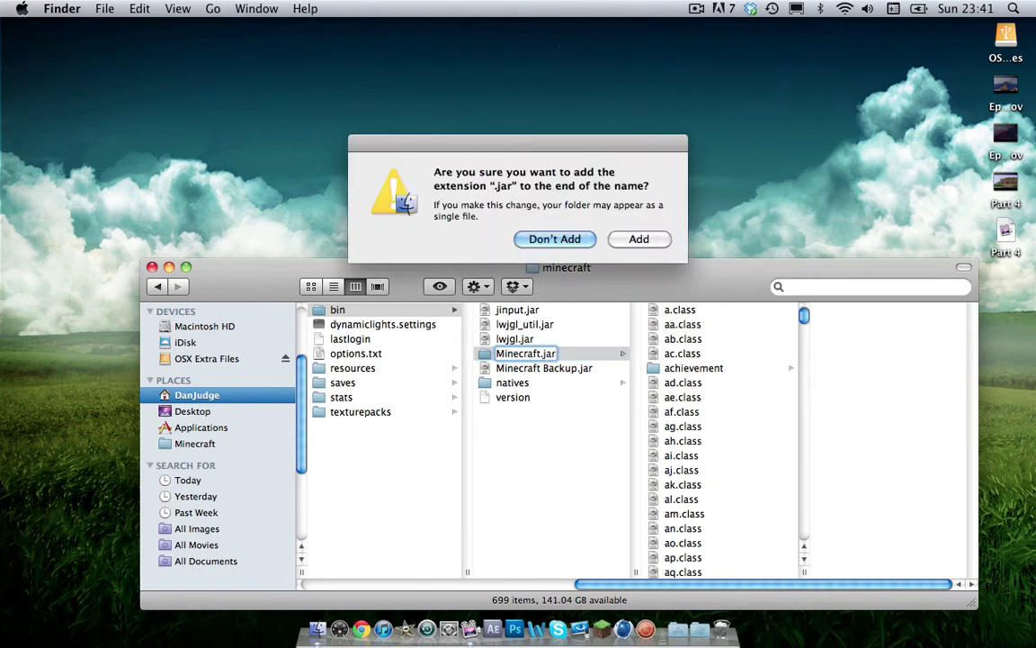
pyautogui.click(653, 240)
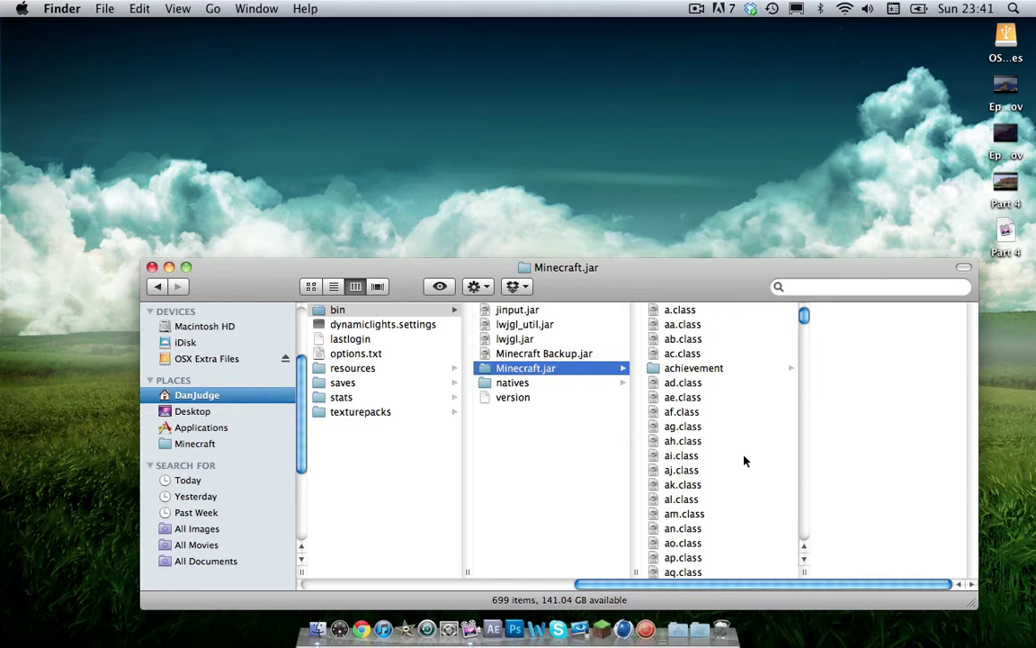
# - Close the bin folder window, switch to Minecraft and log in with the remembered account
pyautogui.click(507, 355)
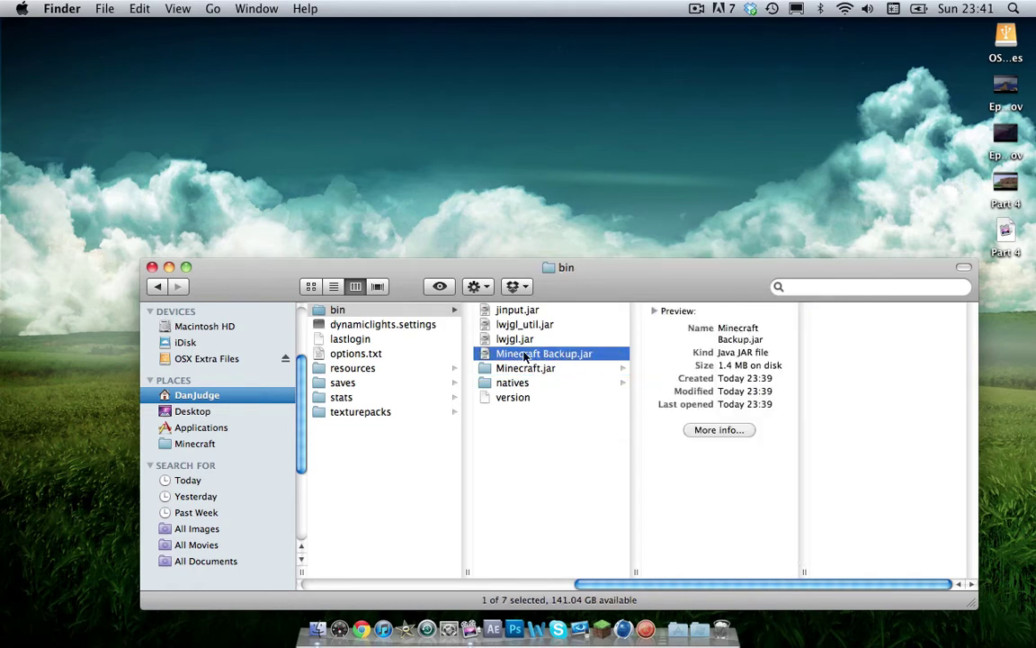
pyautogui.click(152, 269)
pyautogui.click(608, 642)
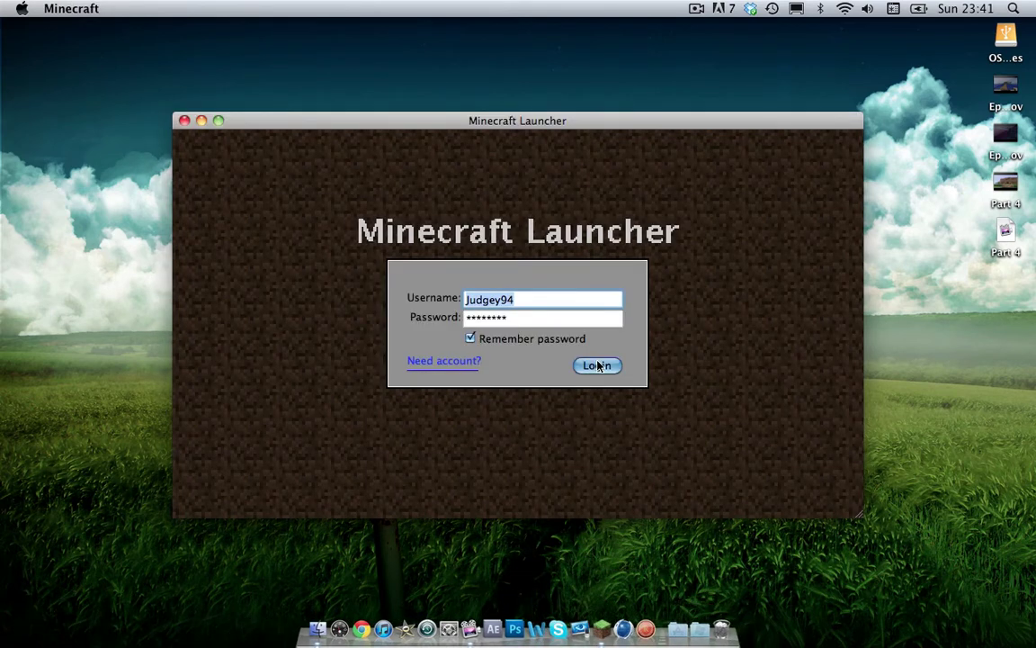
pyautogui.click(599, 366)
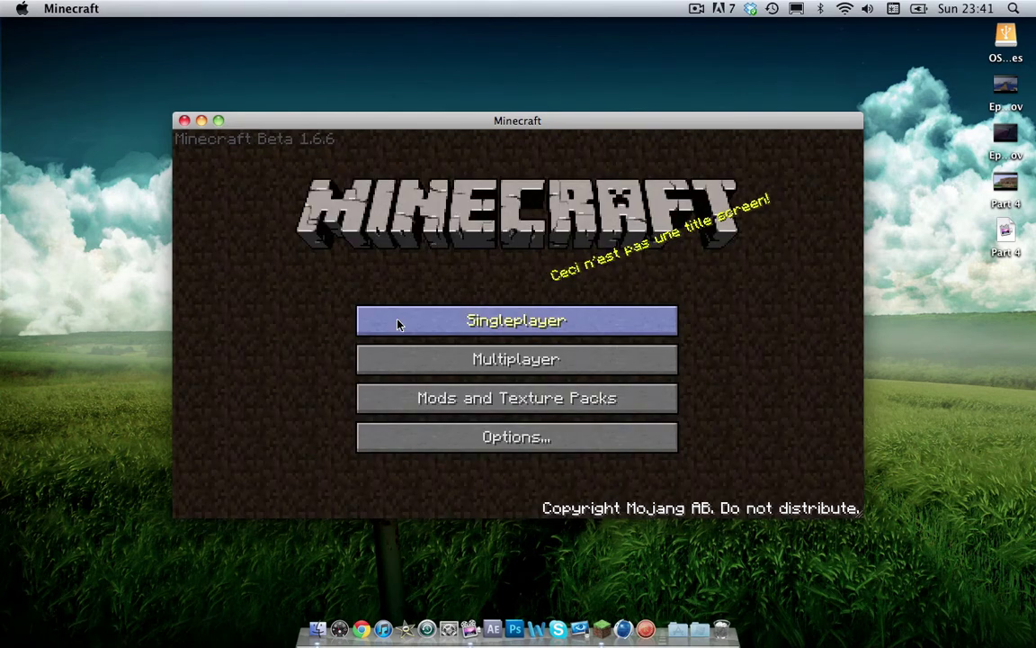
# - Load the single-player world named World of Awesome
pyautogui.click(398, 321)
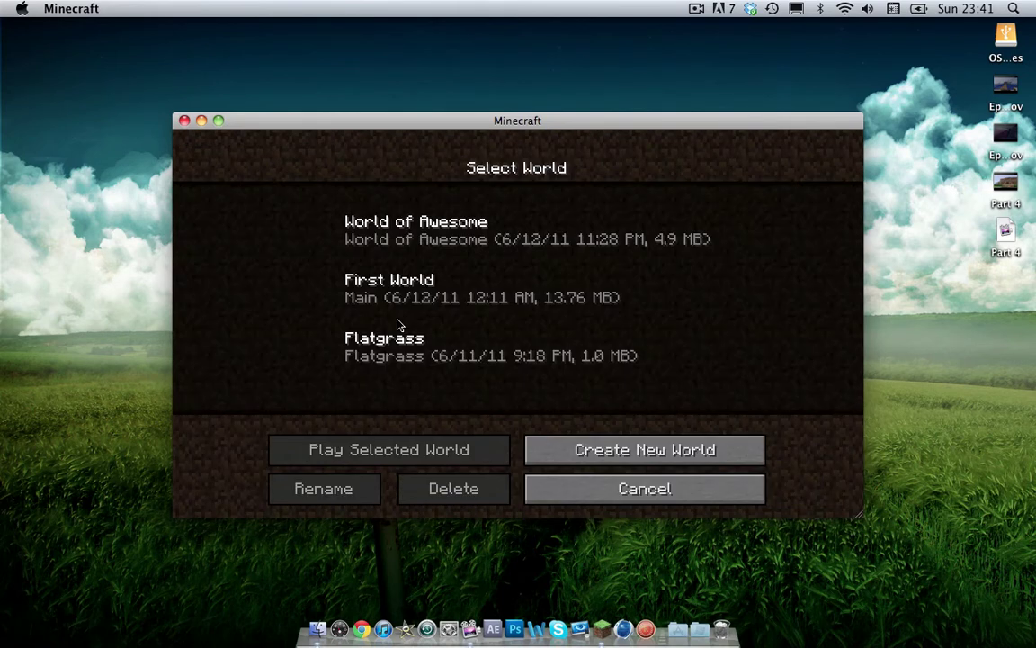
pyautogui.click(416, 229)
pyautogui.click(348, 445)
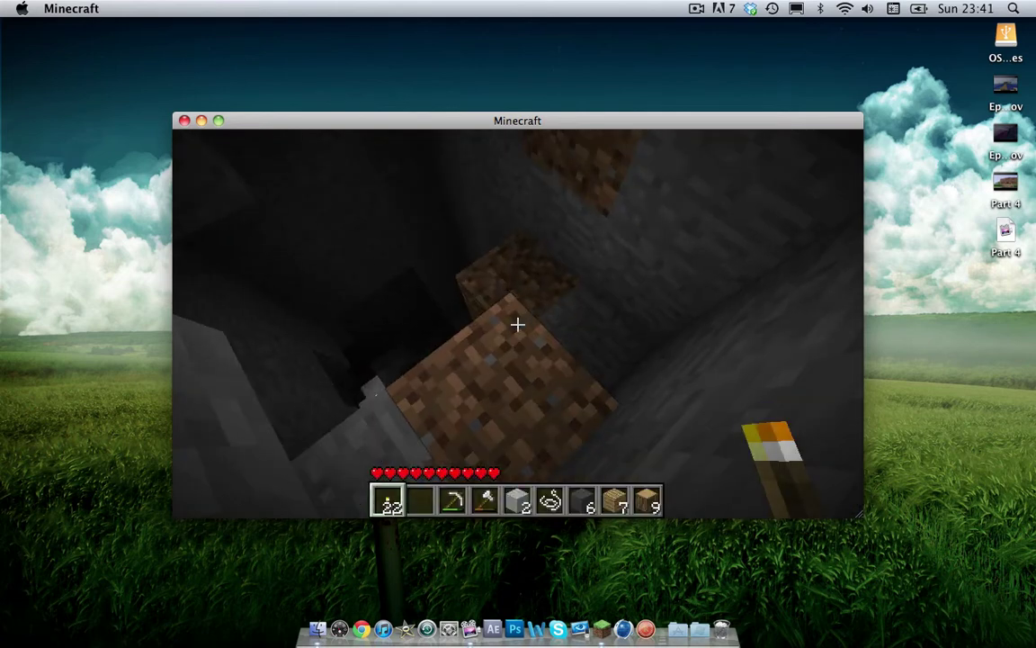
# - Alternate between the held torch and the empty hotbar slot in the dark cave to check the dynamic lighting
pyautogui.press('2')
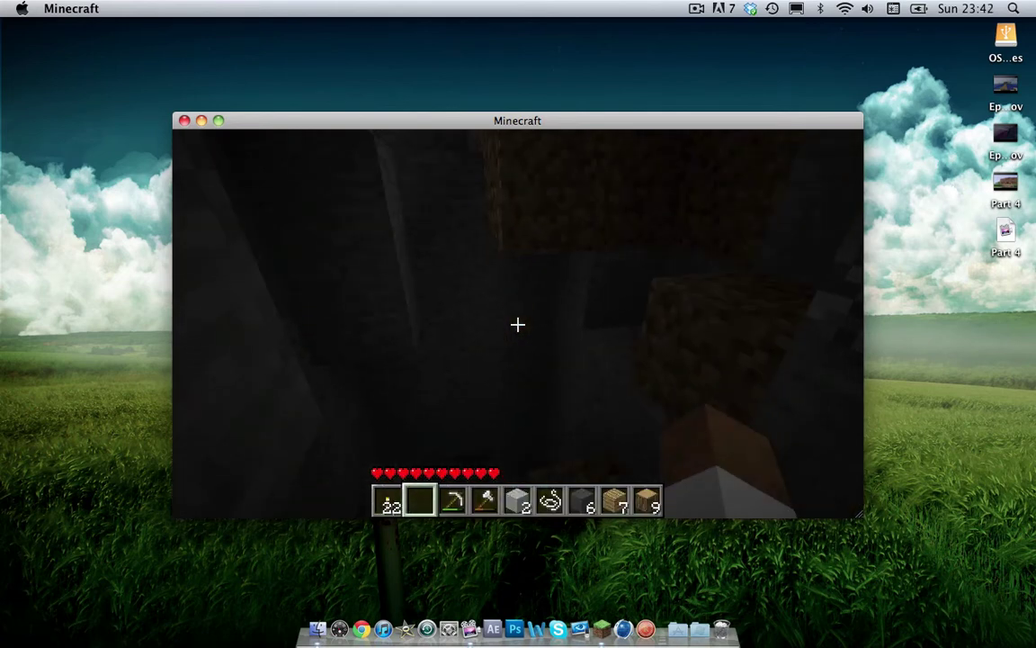
pyautogui.press('1')
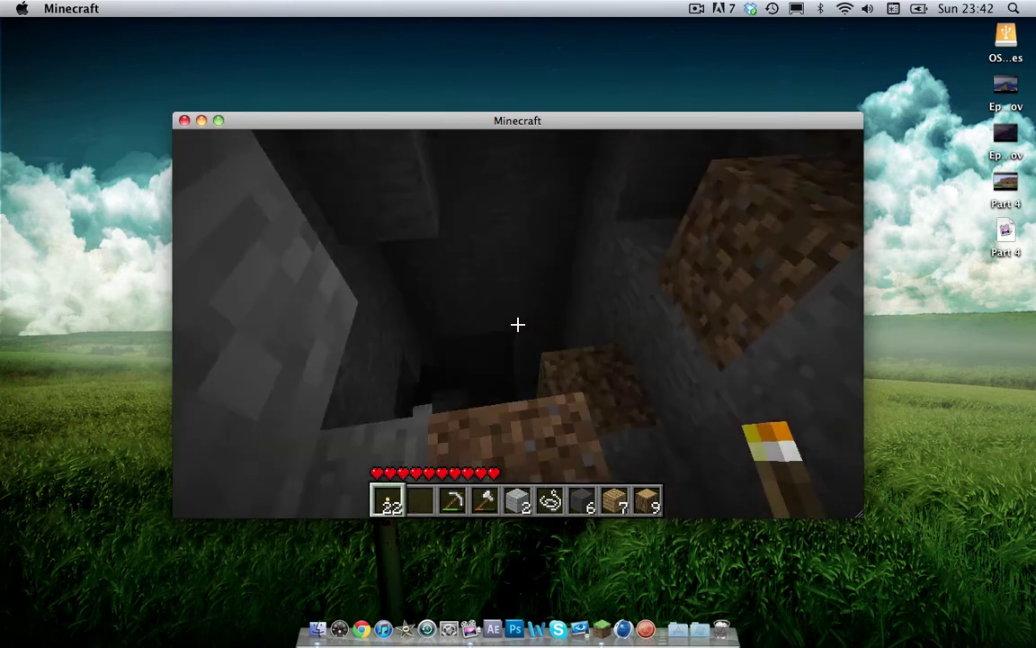
pyautogui.scroll(1, 517, 324)
pyautogui.scroll(-1, 517, 323)
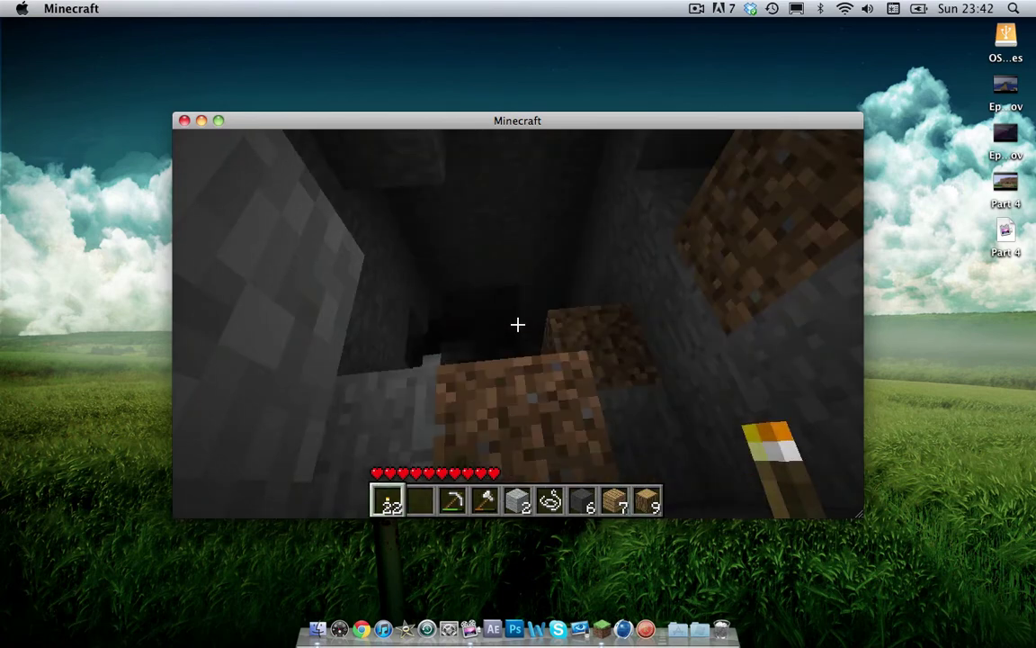
pyautogui.scroll(-1, 517, 324)
pyautogui.scroll(1, 517, 323)
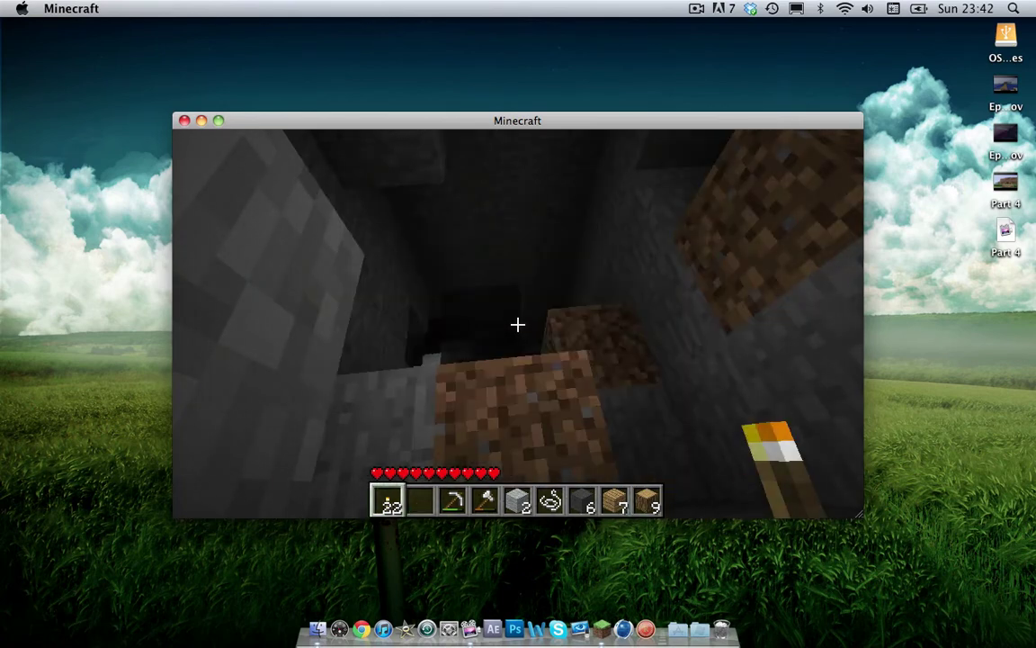
pyautogui.scroll(-1, 517, 324)
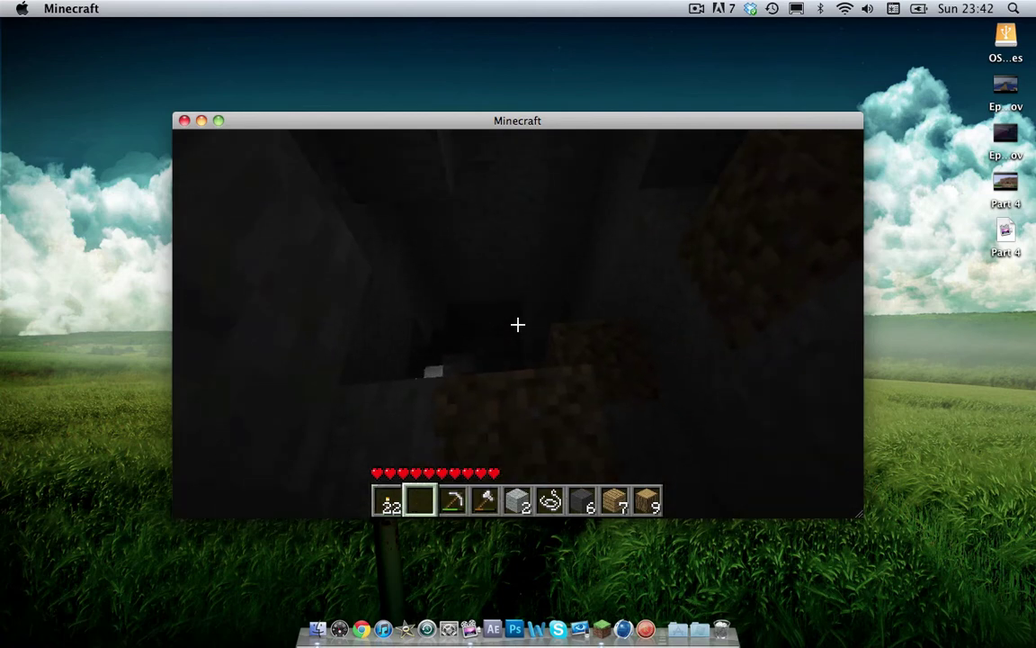
pyautogui.scroll(1, 517, 324)
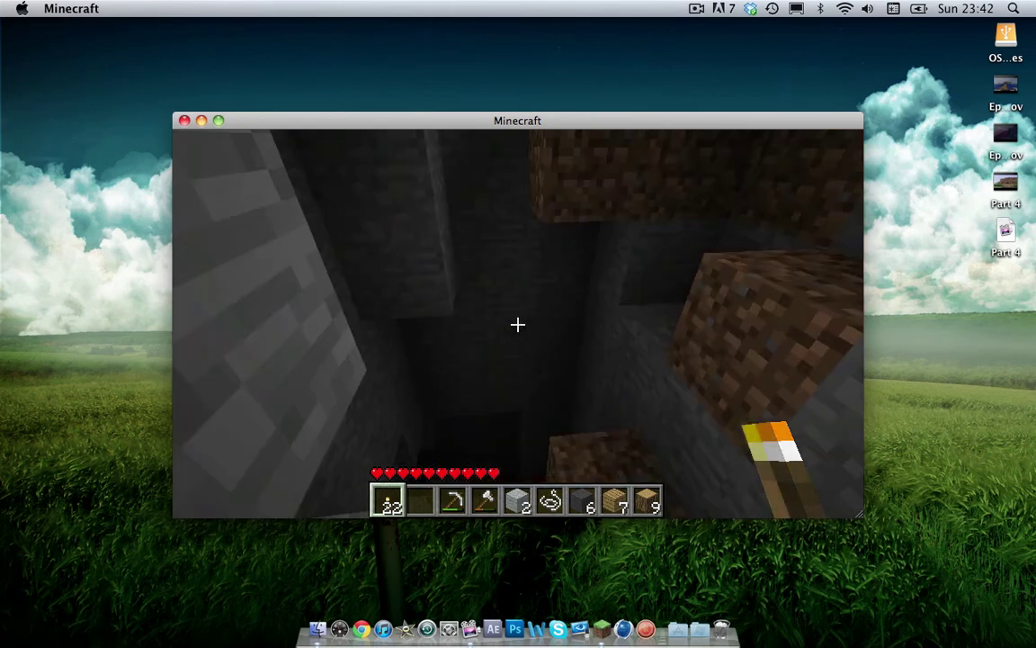
# - Set the game's sound volume to 21% and turn the music off, then return to the game
pyautogui.press('Escape')
pyautogui.click(504, 369)
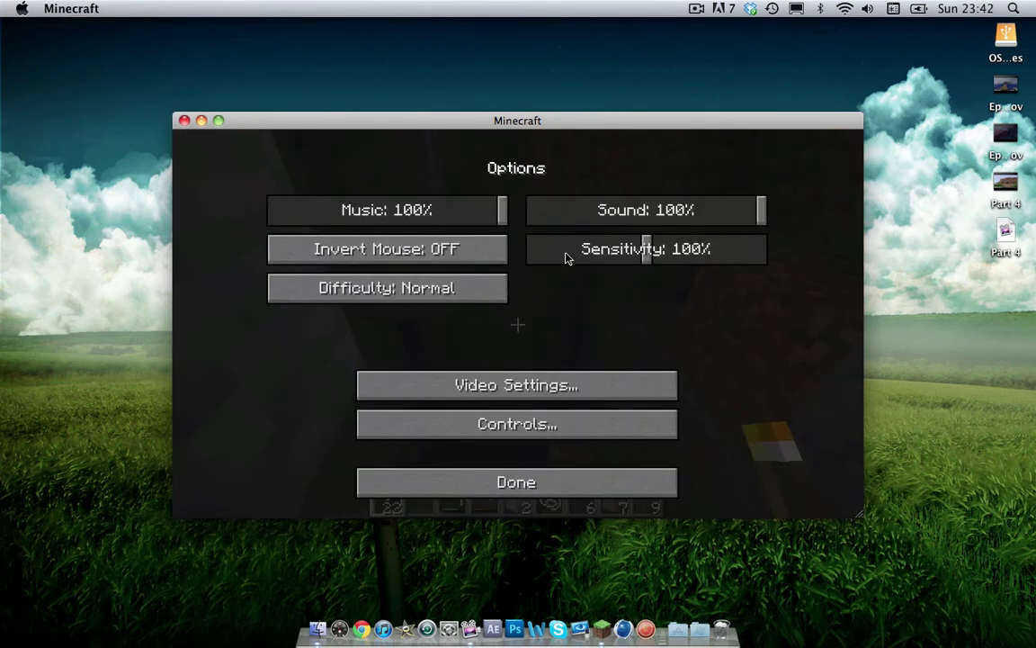
pyautogui.click(581, 210)
pyautogui.moveTo(421, 208); pyautogui.dragTo(270, 210)
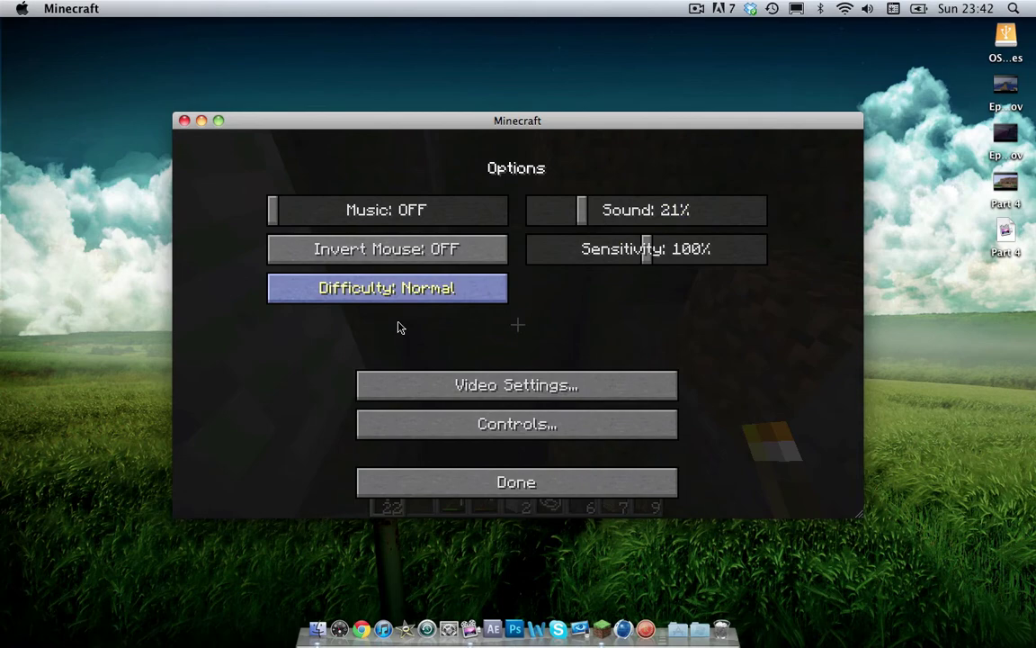
pyautogui.click(386, 387)
pyautogui.press('Escape')
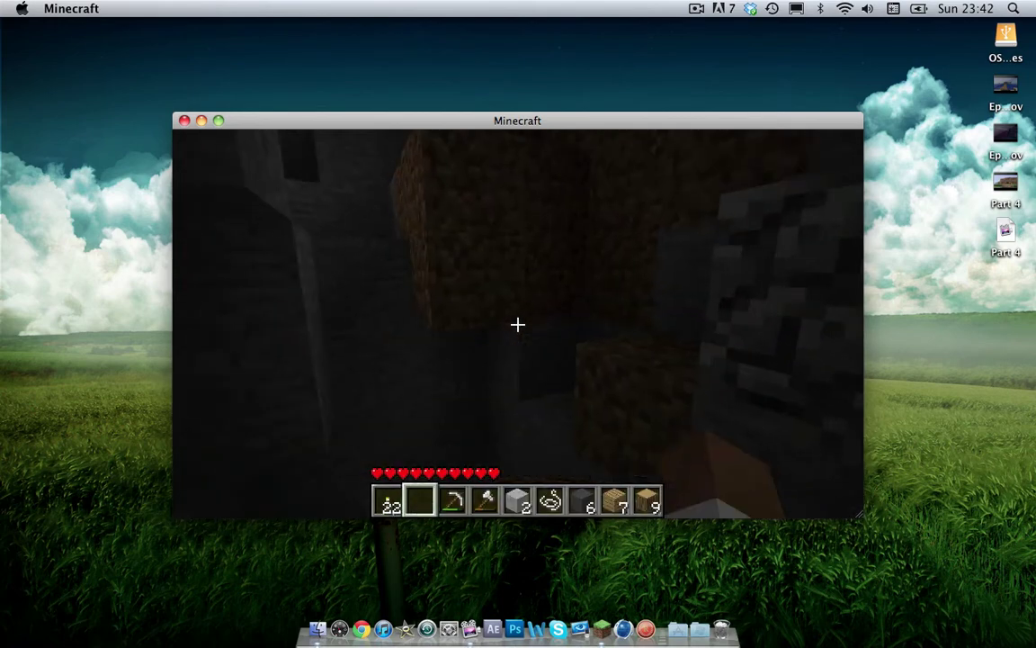
# - Save the world, quit to the title screen and close Minecraft
pyautogui.press('Escape')
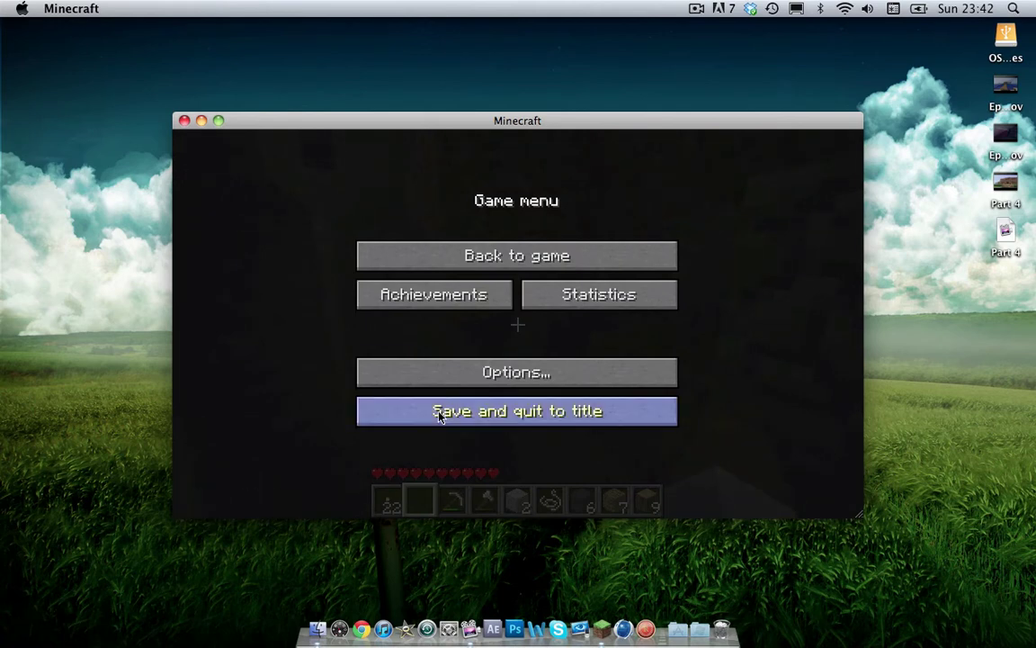
pyautogui.click(439, 415)
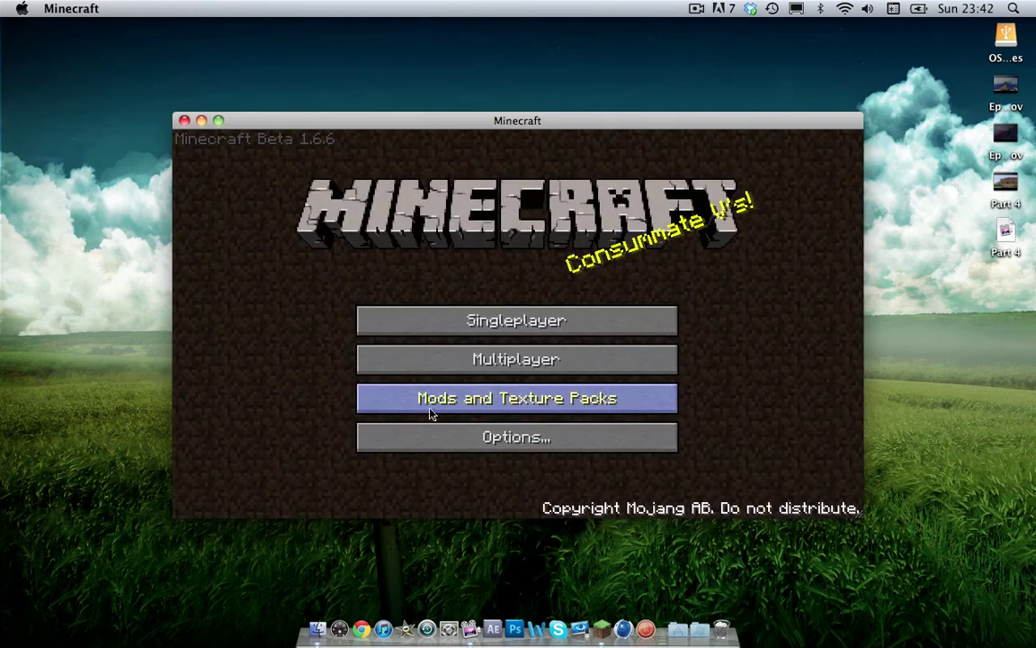
pyautogui.click(182, 122)
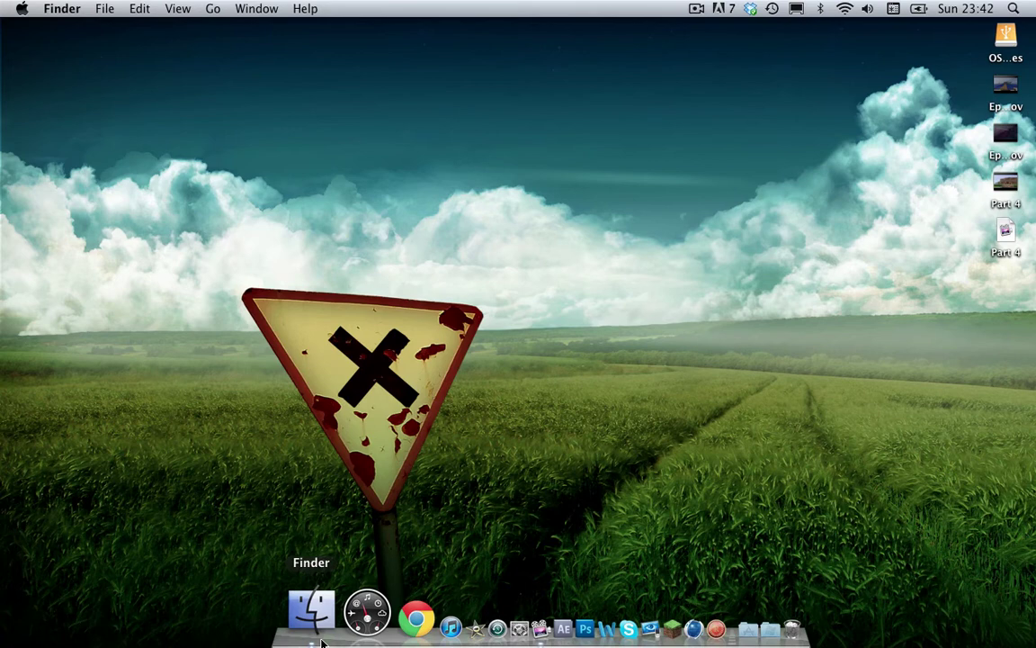
# - Open the Minecraft folder inside the home Library's Application Support folder in a new Finder window
pyautogui.click(321, 641)
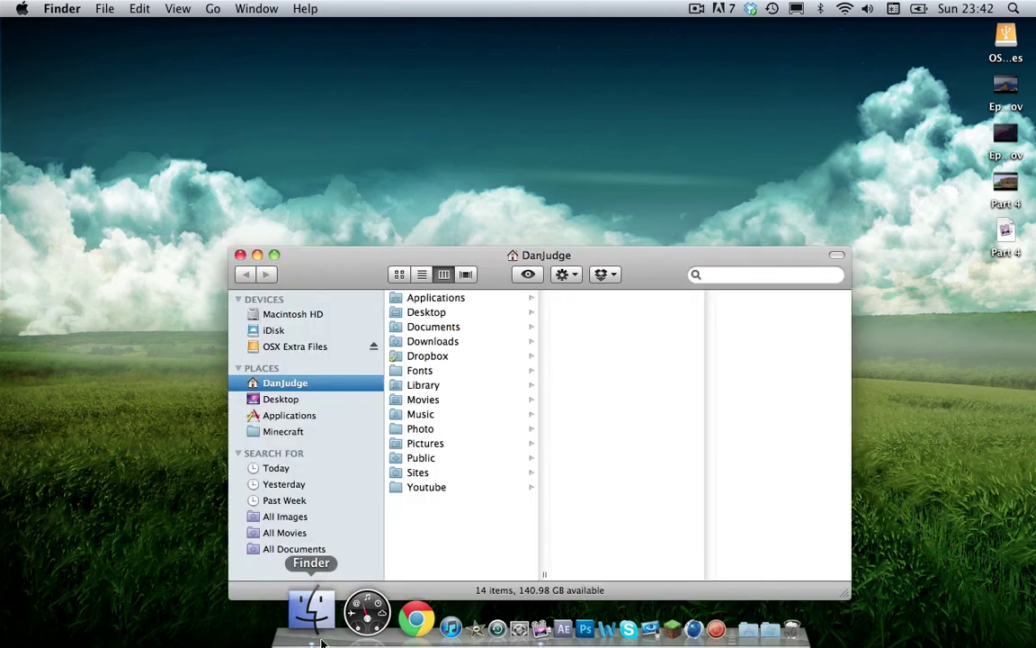
pyautogui.click(425, 387)
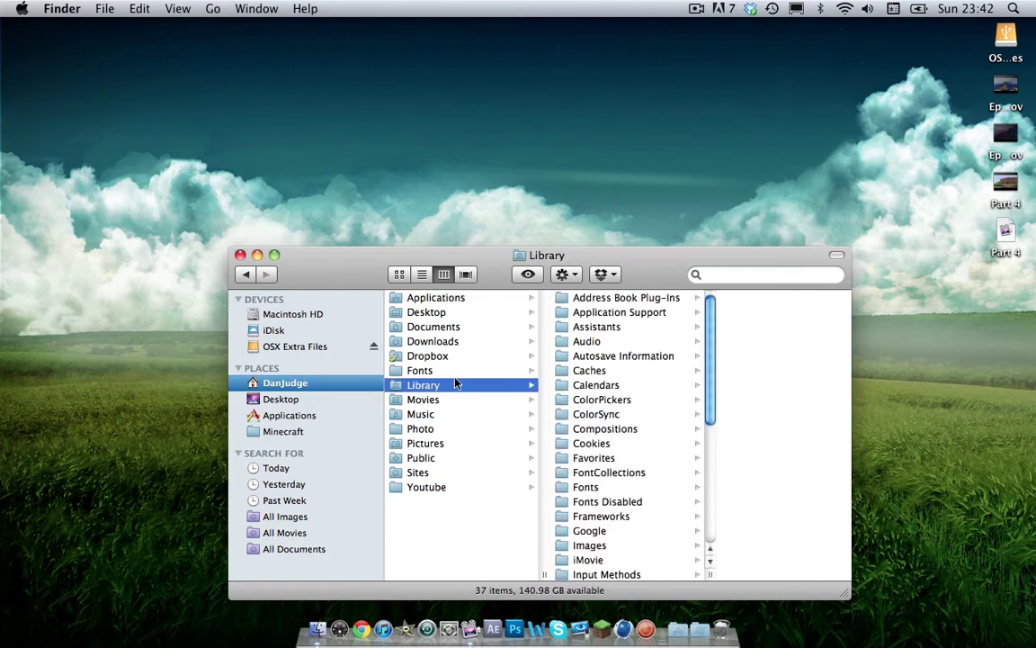
pyautogui.click(619, 313)
pyautogui.scroll(-5, 748, 441)
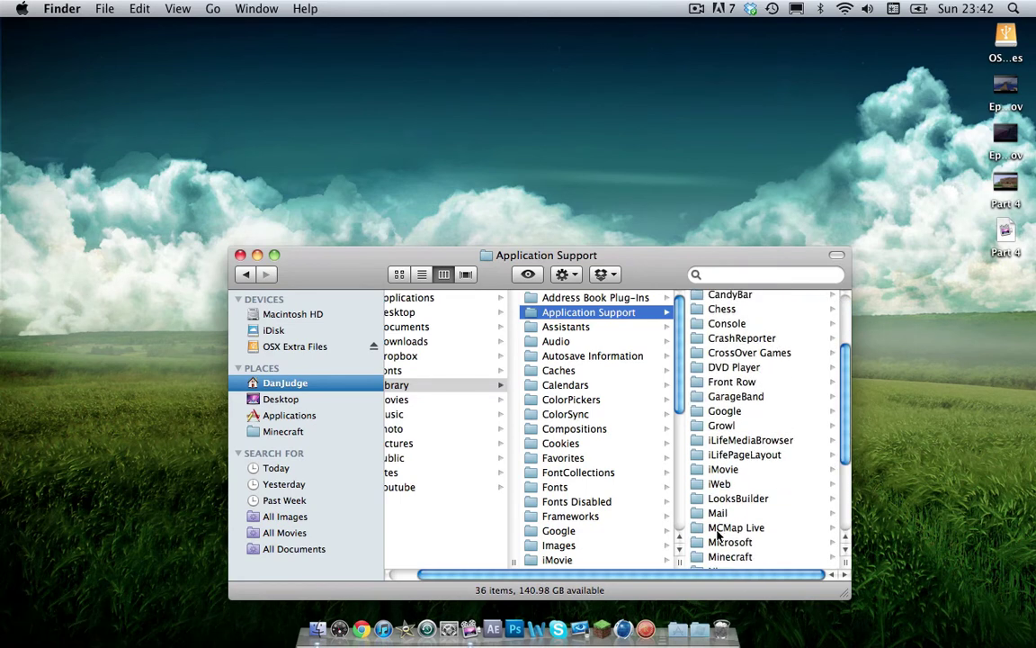
pyautogui.click(718, 552)
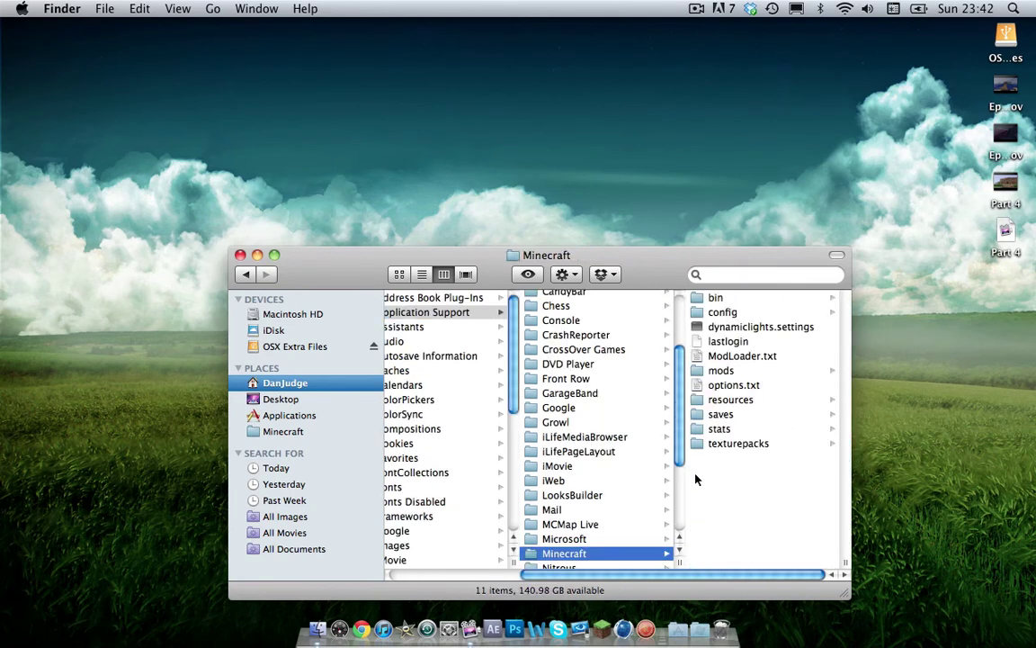
# - Move everything in the Minecraft folder except lastlogin, saves, stats and texturepacks to the Trash
pyautogui.moveTo(749, 522); pyautogui.dragTo(775, 282)
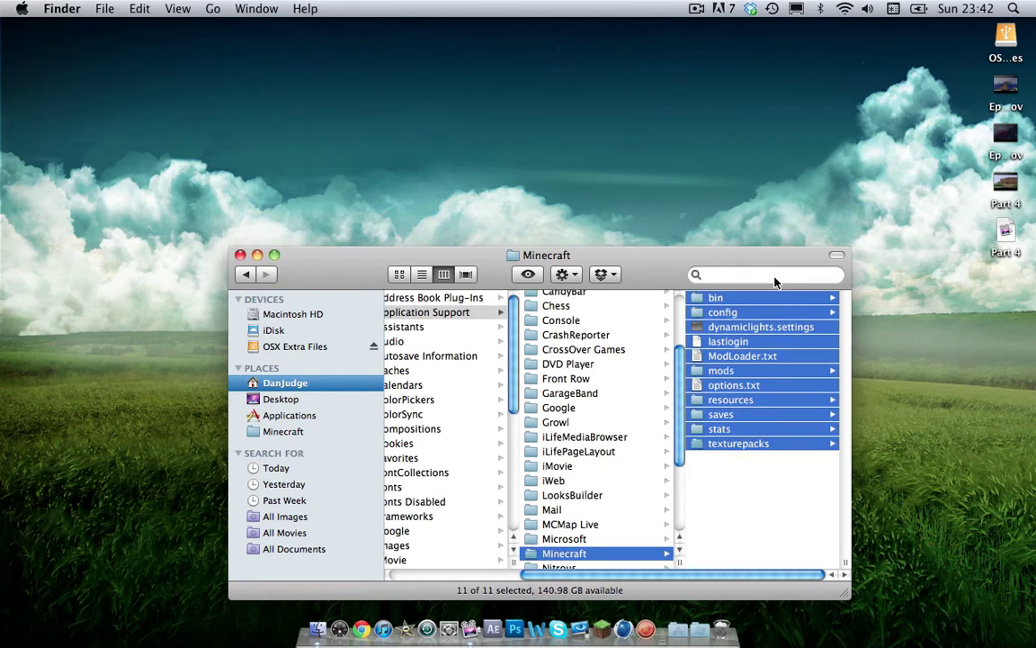
pyautogui.keyDown('super'); pyautogui.click(732, 430); pyautogui.keyUp('super')
pyautogui.keyDown('super'); pyautogui.click(730, 415); pyautogui.keyUp('super')
pyautogui.keyDown('super'); pyautogui.click(730, 444); pyautogui.keyUp('super')
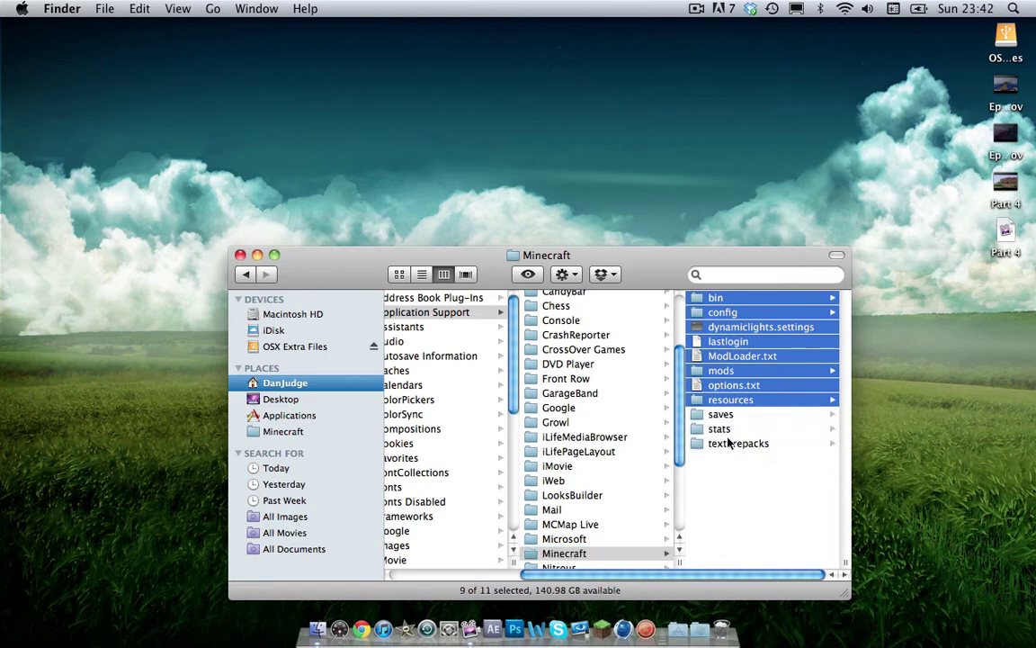
pyautogui.keyDown('super'); pyautogui.click(733, 341); pyautogui.keyUp('super')
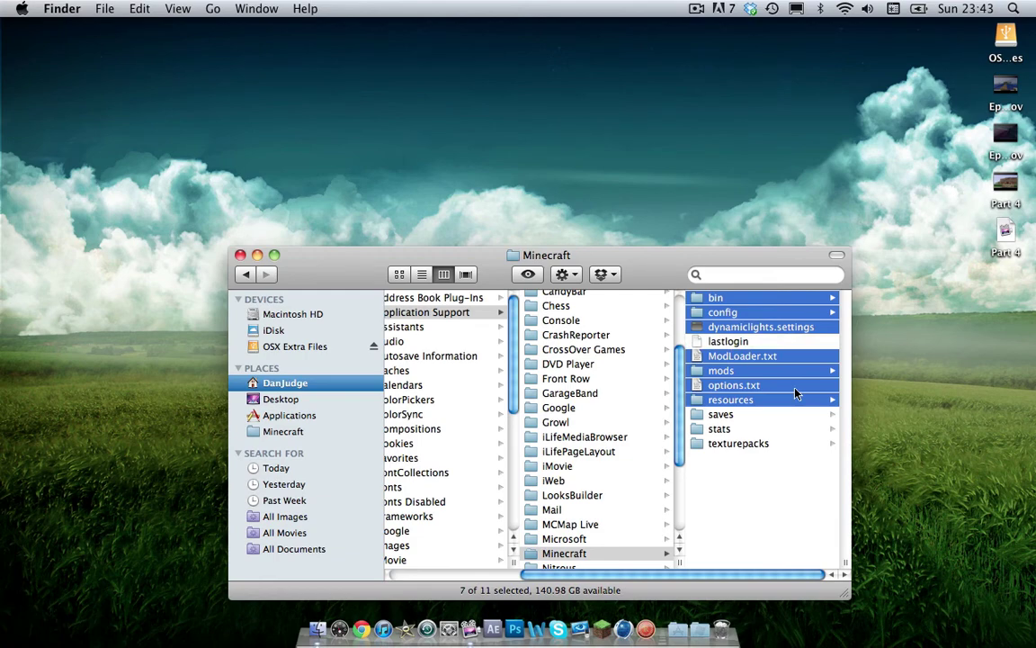
pyautogui.press('super+BackSpace')
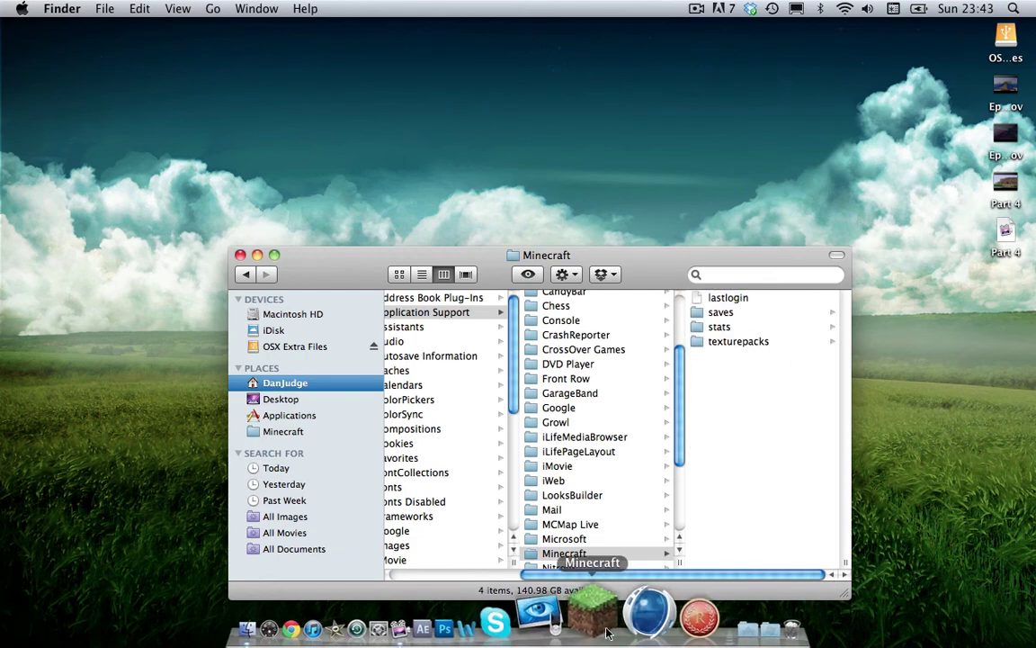
# - Relaunch Minecraft and log in to regenerate the deleted files, arranging the windows so the Minecraft folder's contents stay visible
pyautogui.click(605, 633)
pyautogui.moveTo(595, 259); pyautogui.dragTo(562, 6)
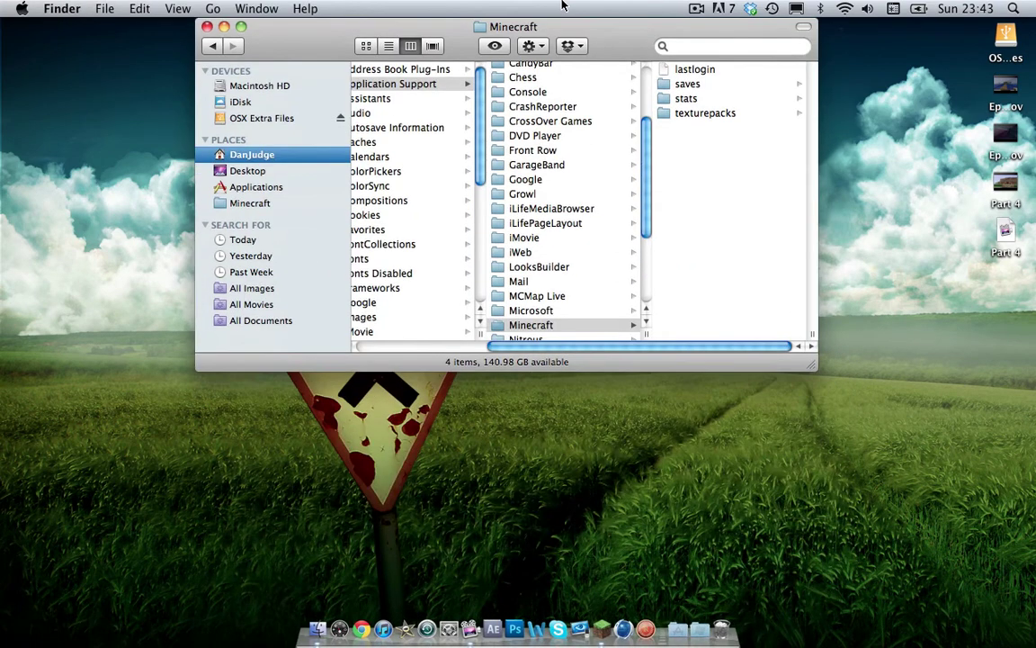
pyautogui.click(729, 430)
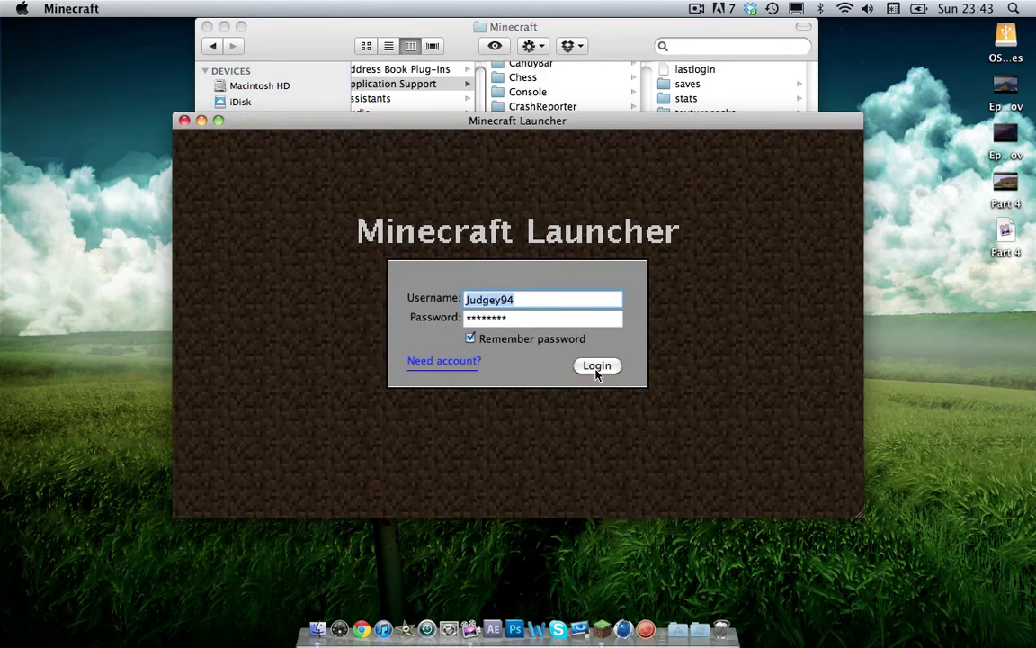
pyautogui.click(596, 367)
pyautogui.moveTo(543, 120); pyautogui.dragTo(575, 234)
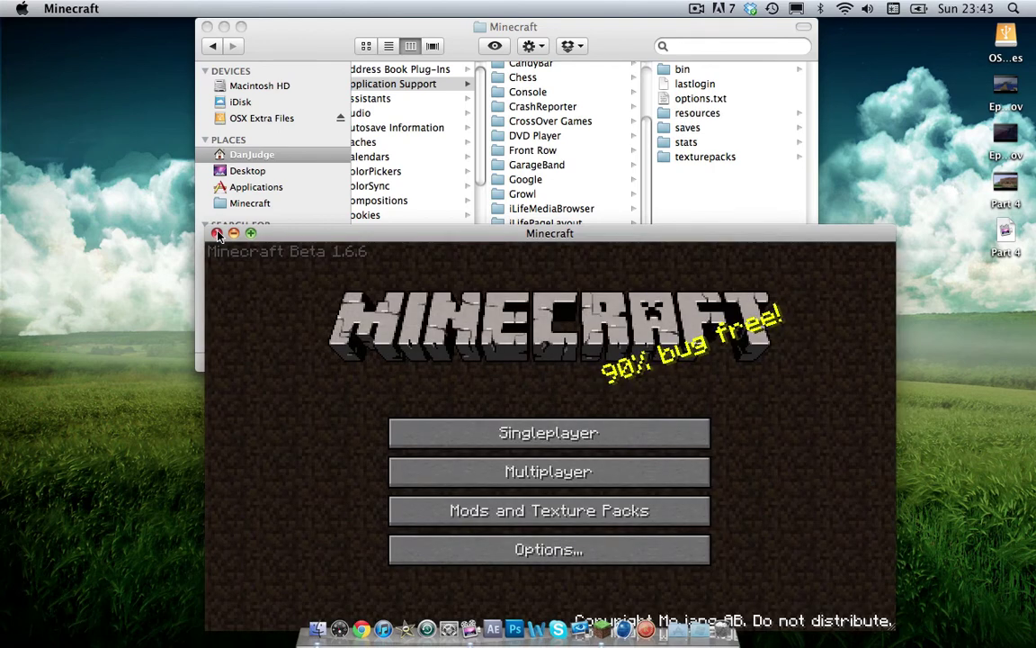
# - Close Minecraft and the Finder window showing the Minecraft folder
pyautogui.click(217, 234)
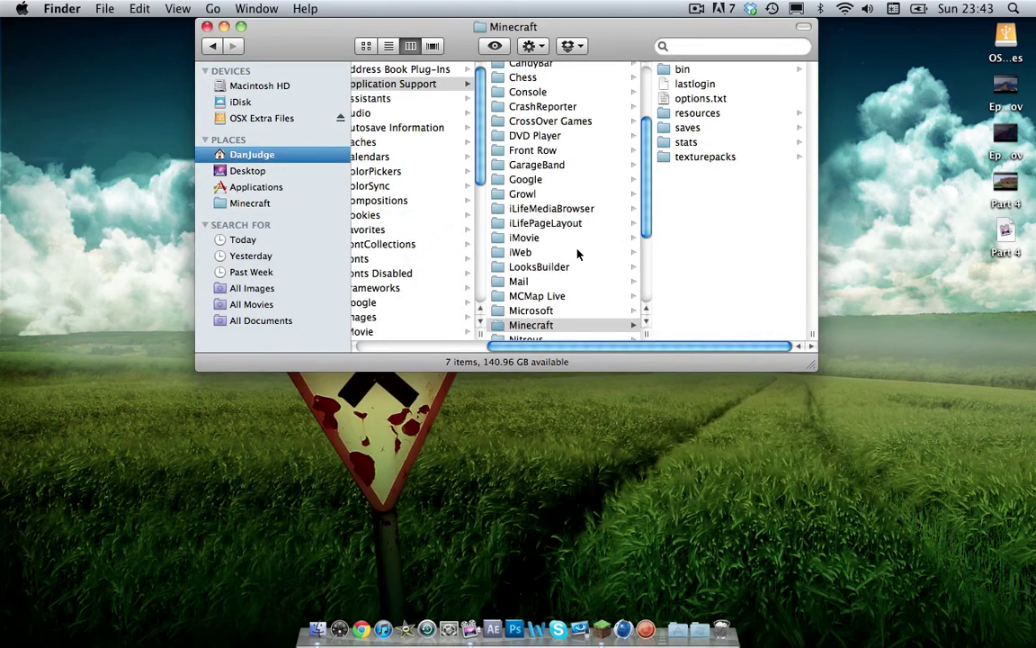
pyautogui.press('super+w')
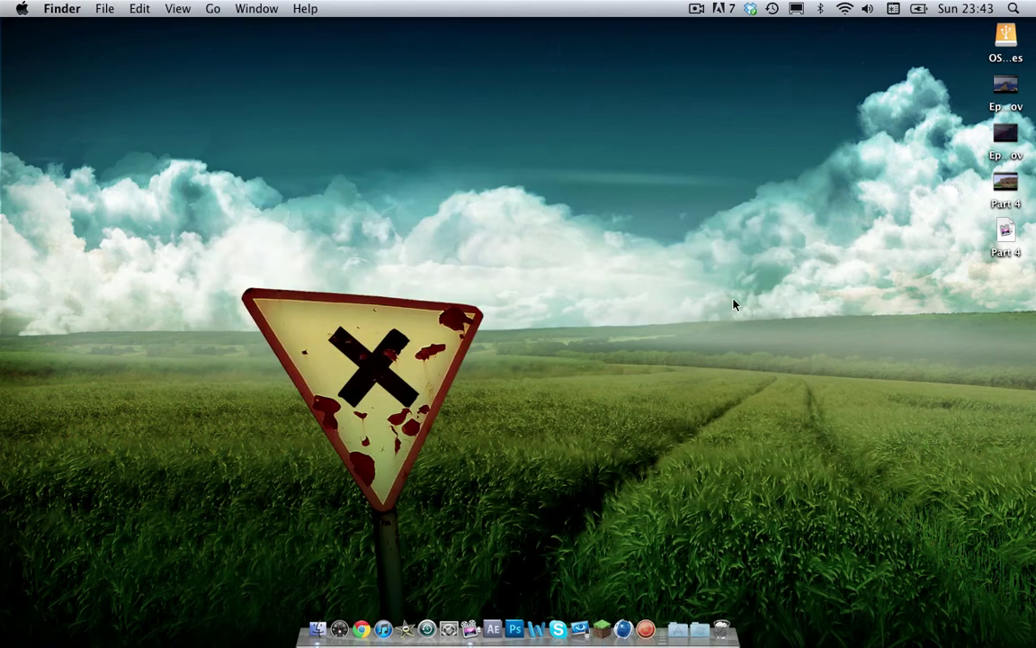